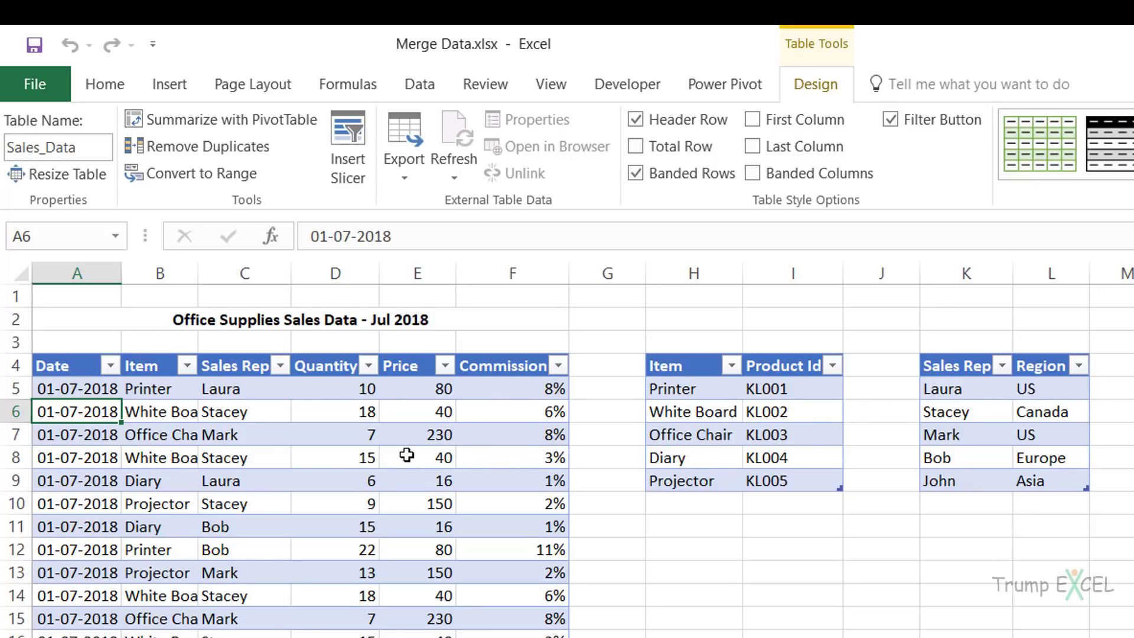
# Bring the office supplies sales table into the Query Editor as a new query.
pyautogui.click(177, 412)
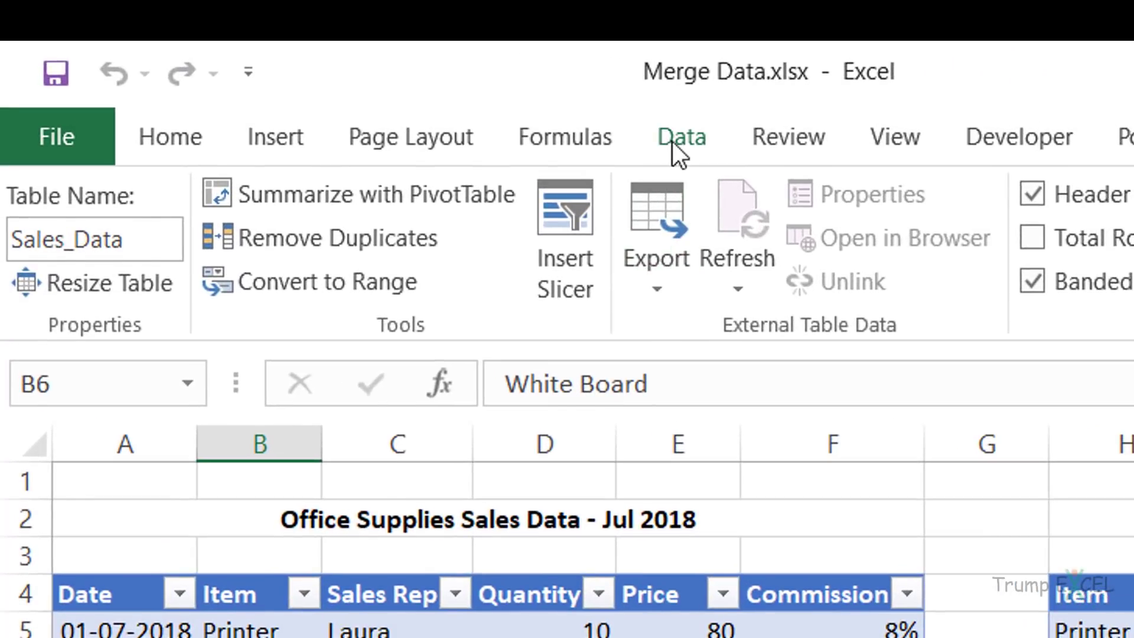
pyautogui.click(417, 90)
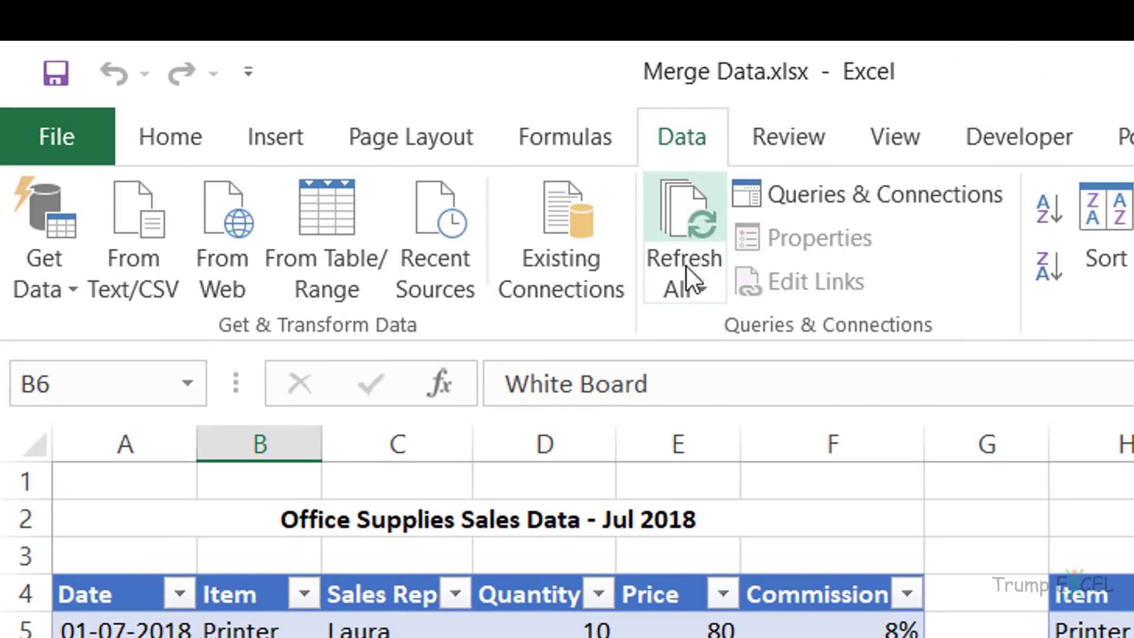
pyautogui.click(315, 231)
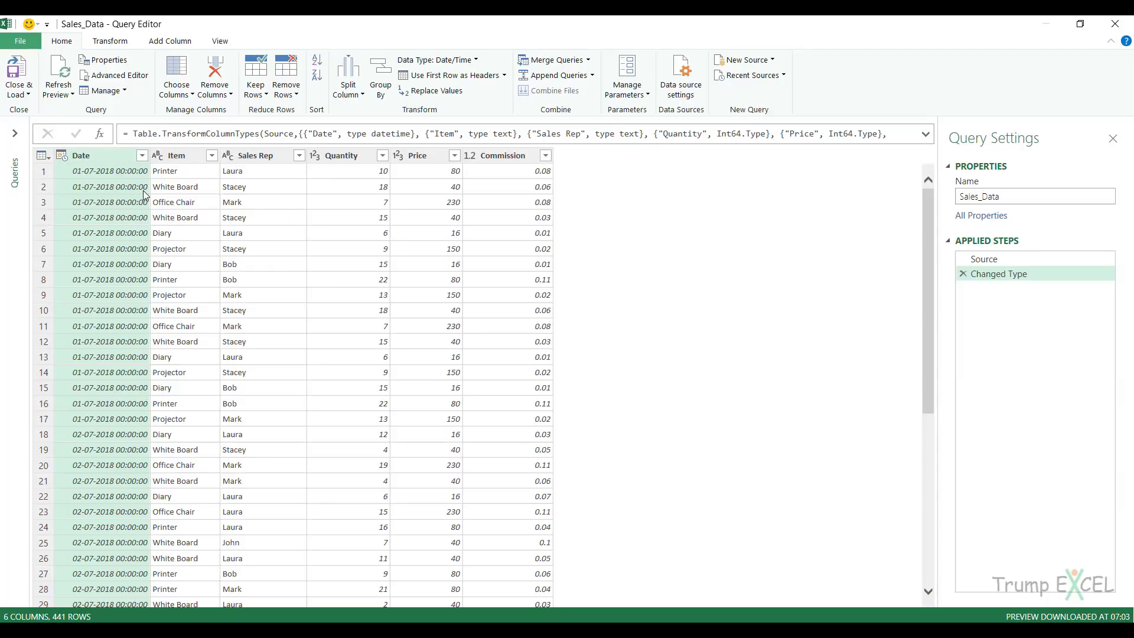
# Change the Date column's data type to Date, replacing the existing type conversion.
pyautogui.click(110, 44)
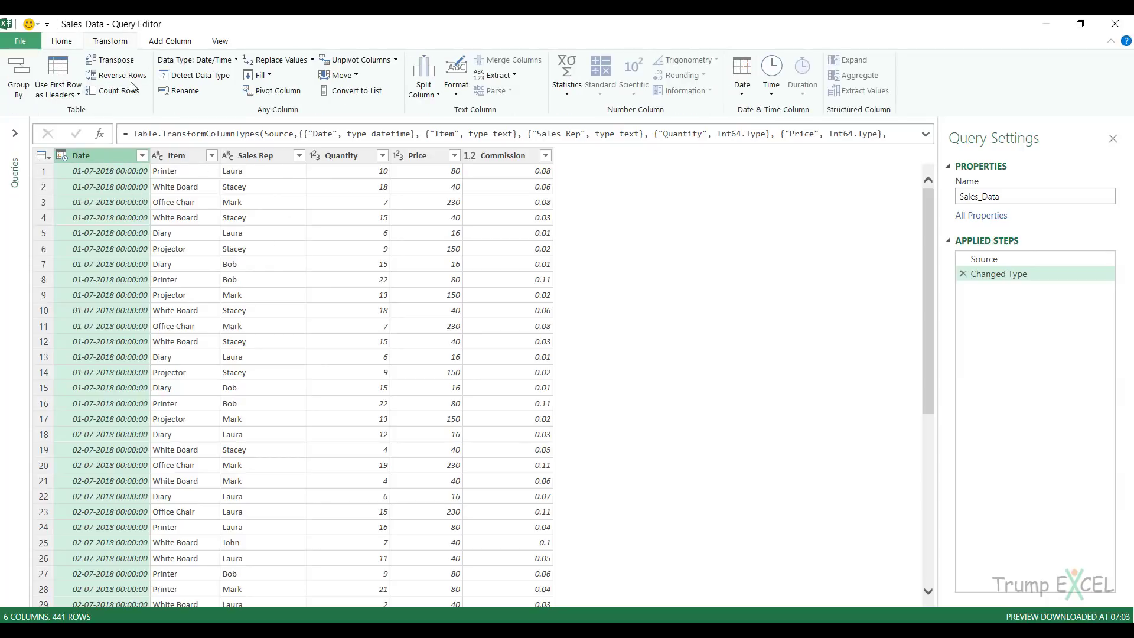
pyautogui.click(220, 61)
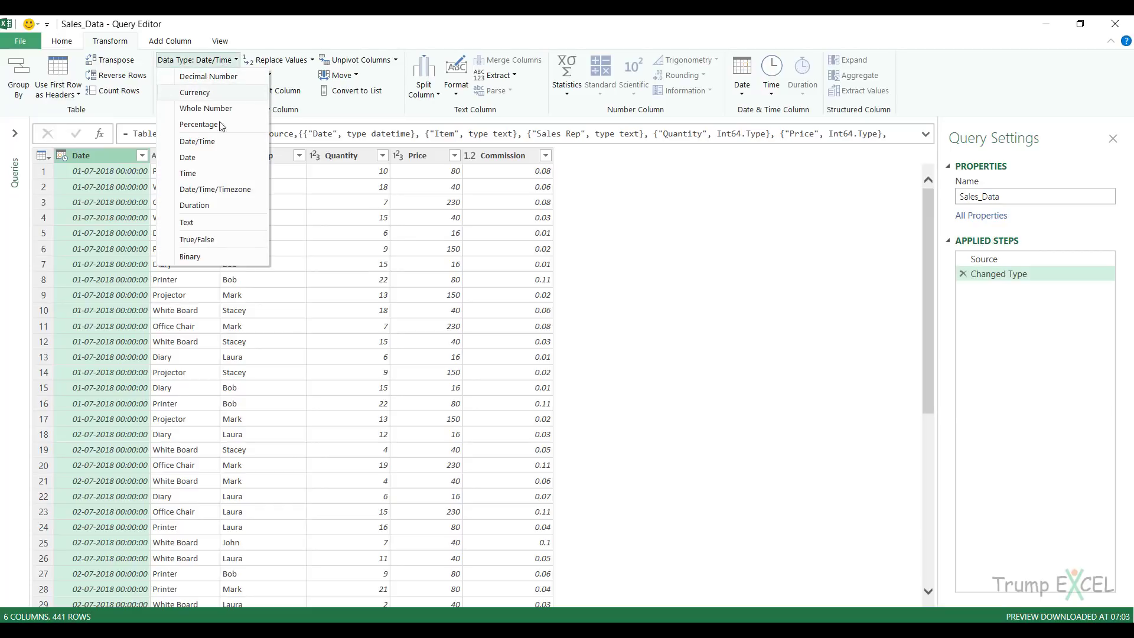
pyautogui.click(213, 159)
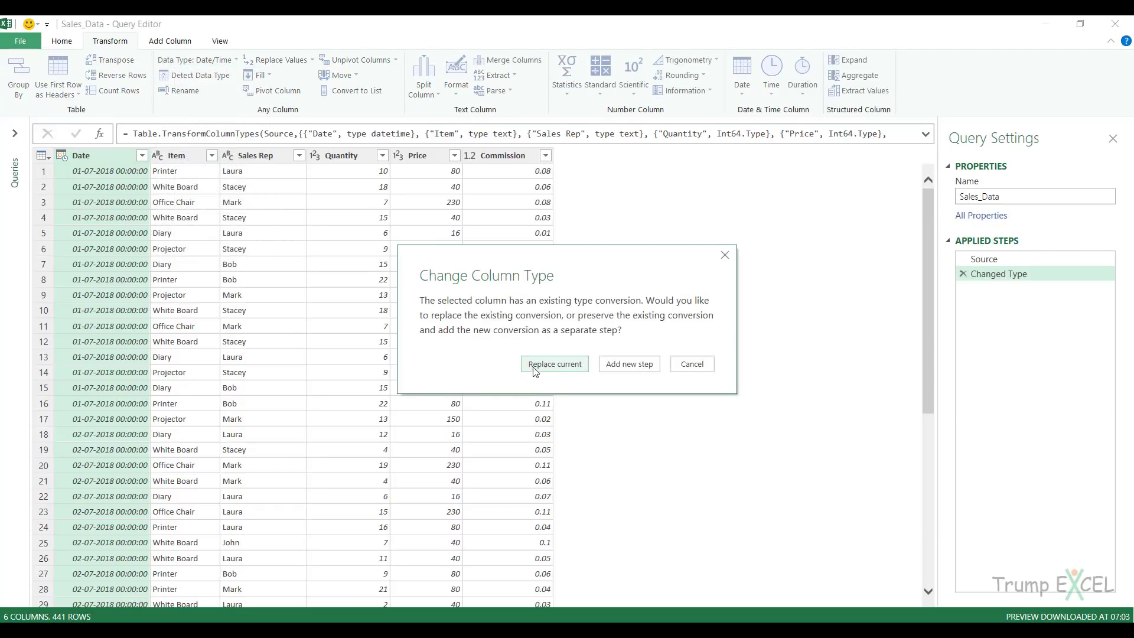
pyautogui.click(536, 365)
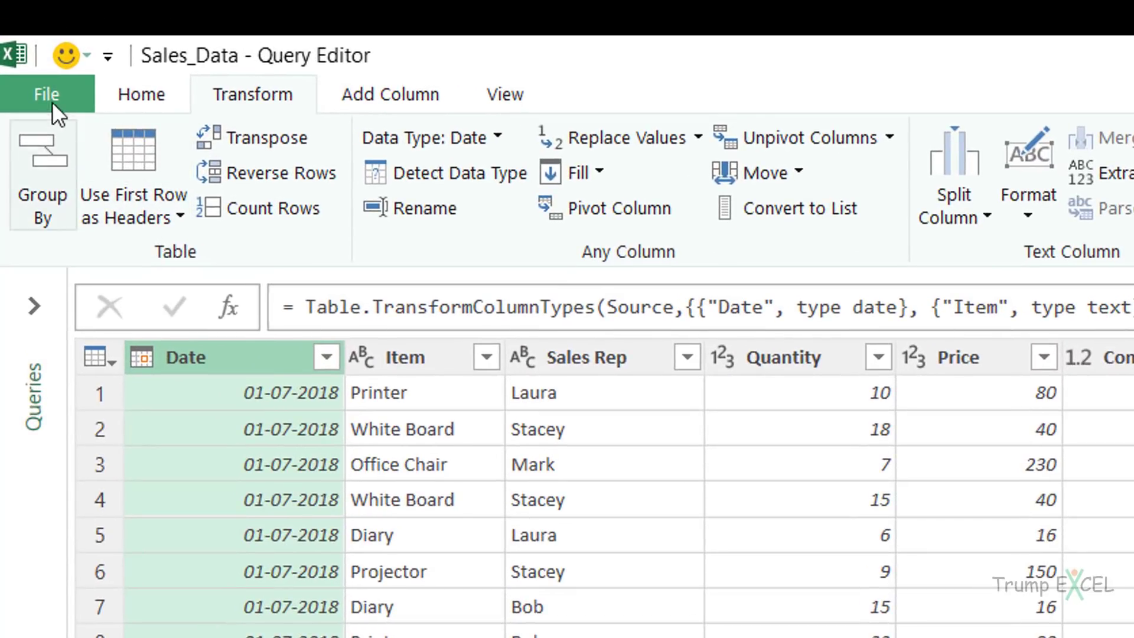
# Close the Query Editor and load the Sales_Data query as a connection only.
pyautogui.click(23, 41)
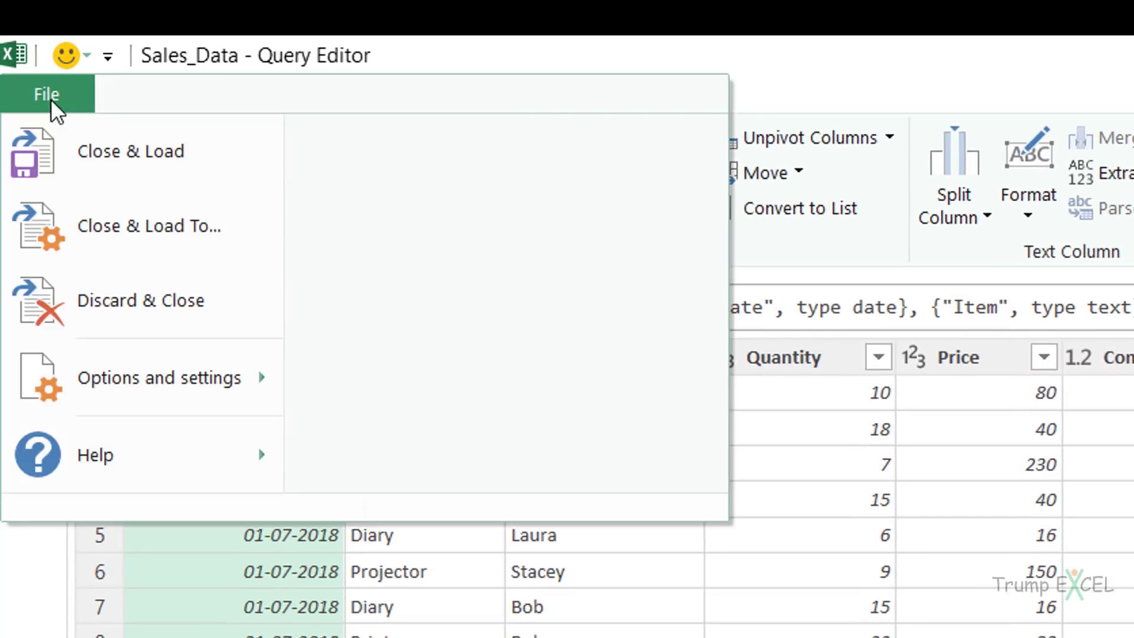
pyautogui.click(124, 235)
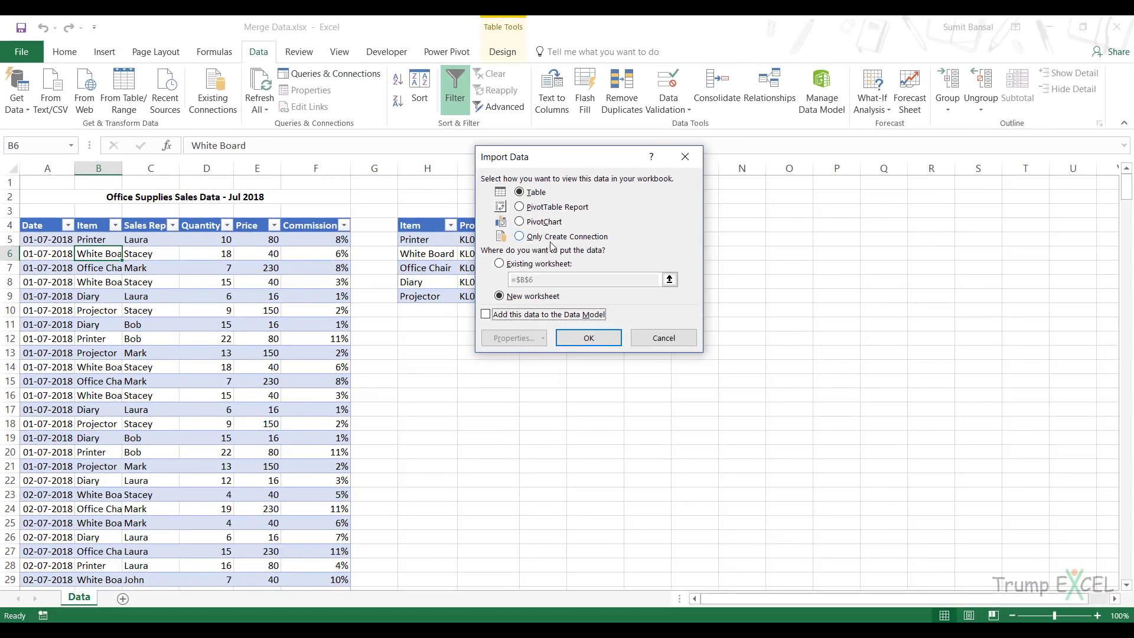
pyautogui.click(538, 237)
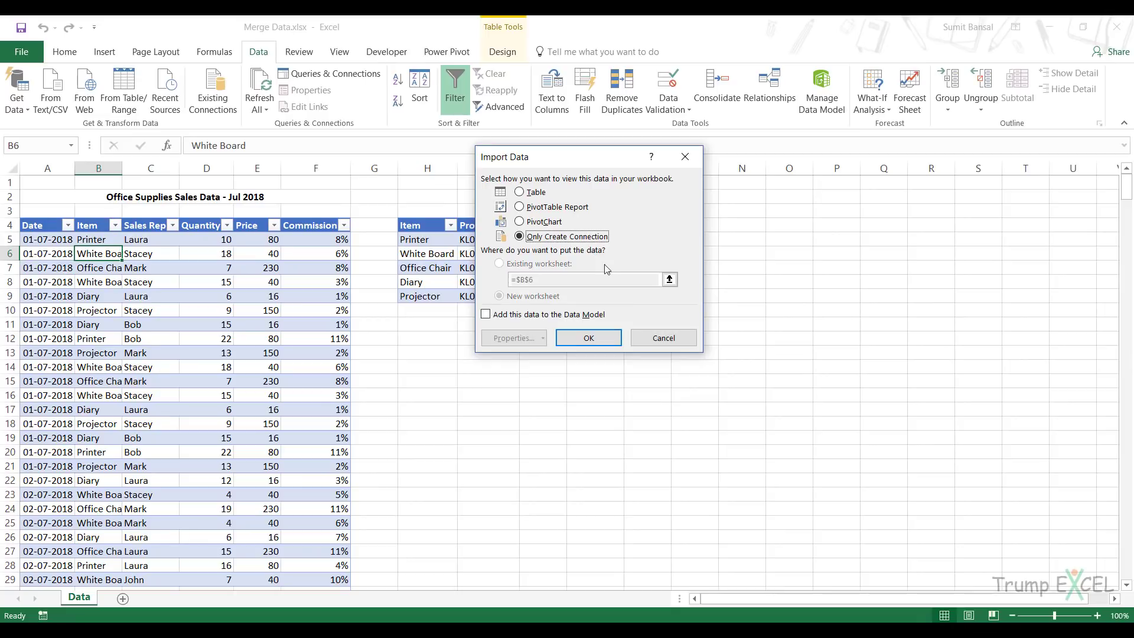
pyautogui.click(604, 337)
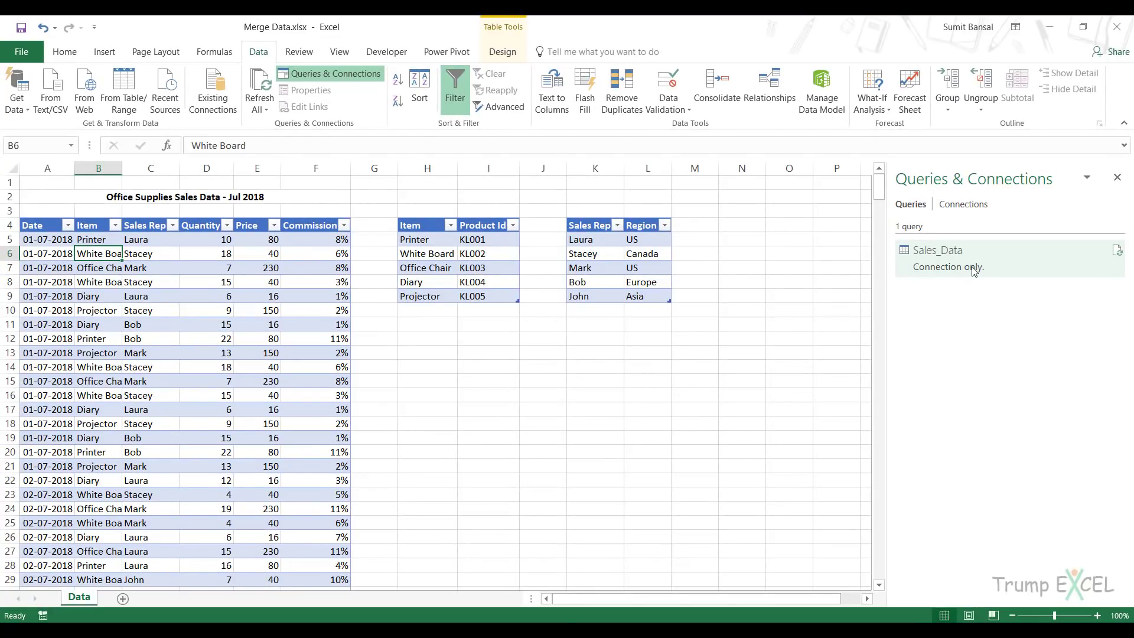
# Check the Sales_Data query entry and the table name of the sales data.
pyautogui.moveTo(977, 273)
pyautogui.click(152, 267)
pyautogui.click(506, 56)
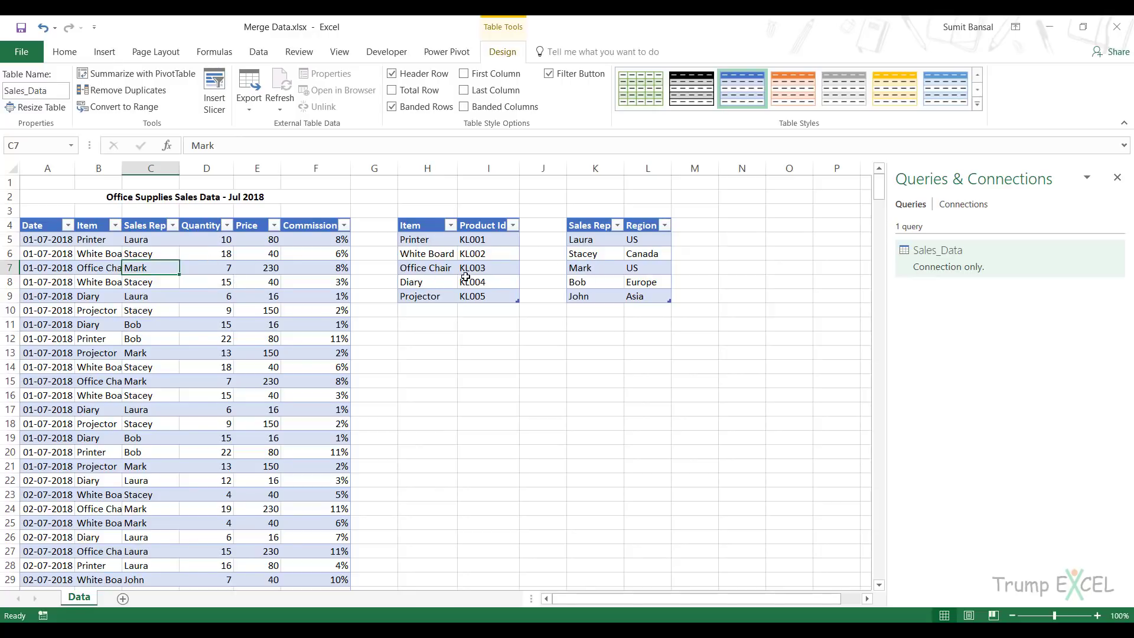
# Create a connection-only query from the Item and Product Id table, Pdt_Id.
pyautogui.click(435, 255)
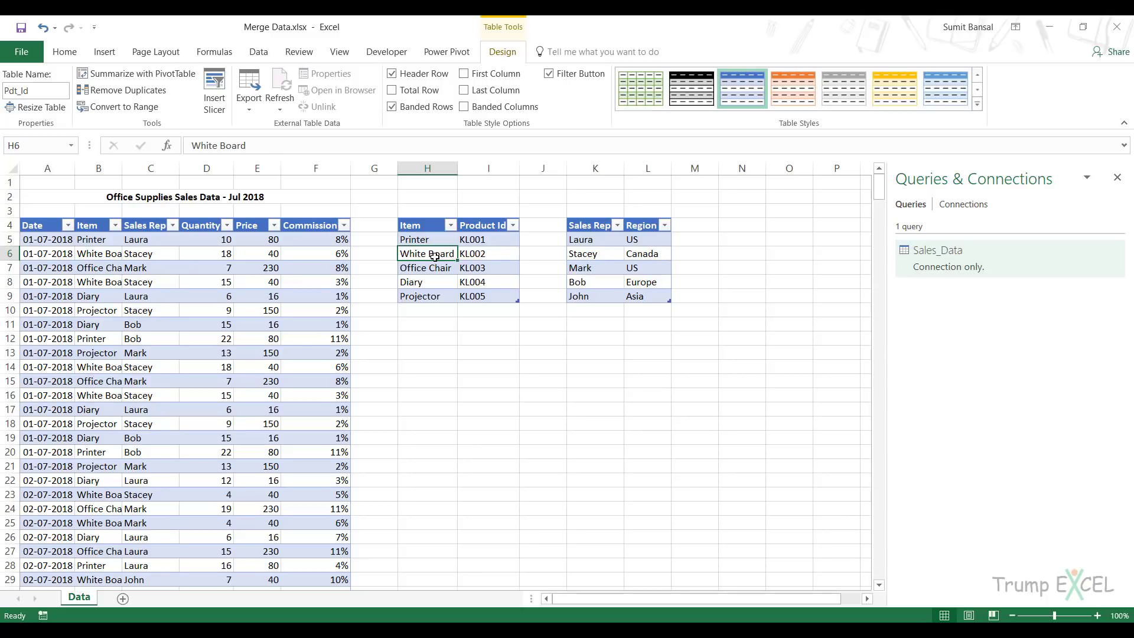
pyautogui.click(258, 52)
pyautogui.click(123, 90)
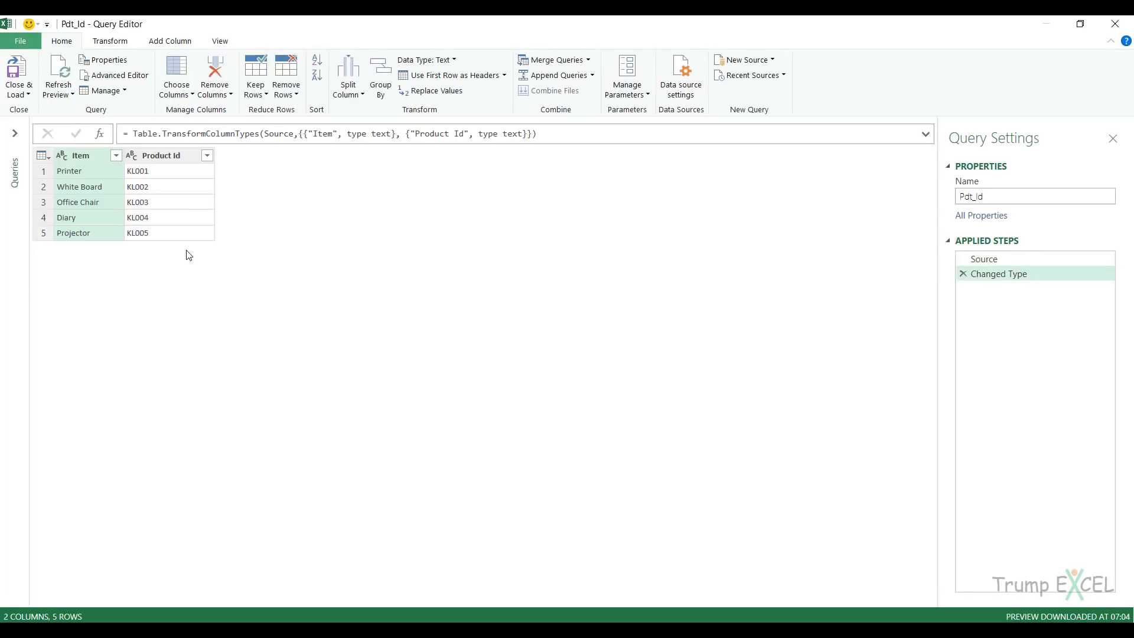
pyautogui.click(29, 44)
pyautogui.click(59, 95)
pyautogui.click(541, 238)
pyautogui.click(589, 338)
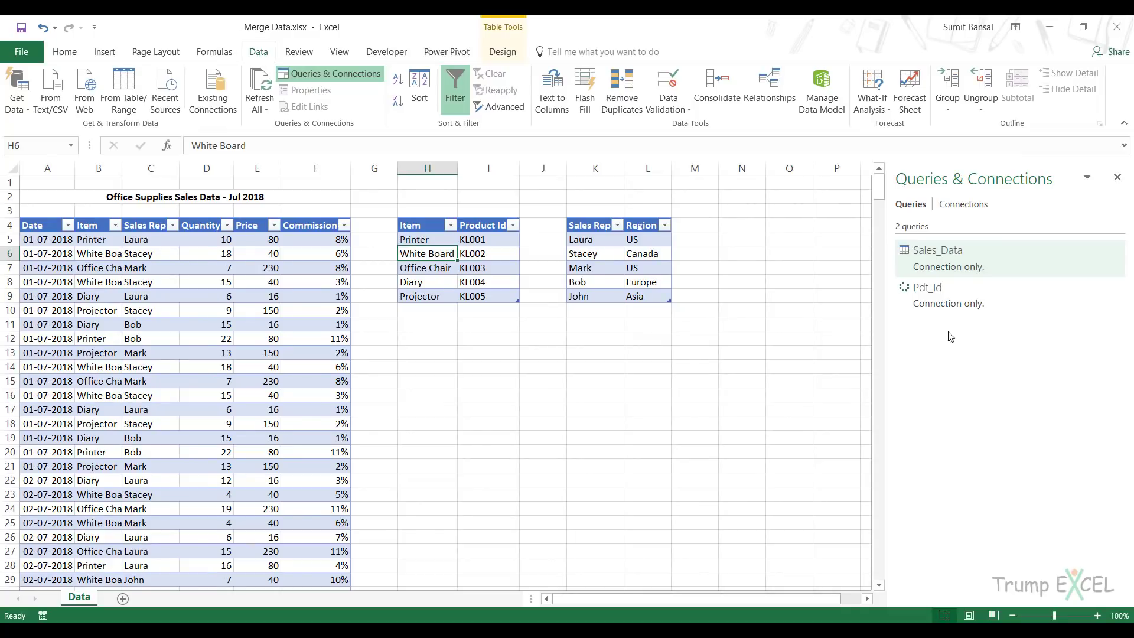
pyautogui.moveTo(949, 316)
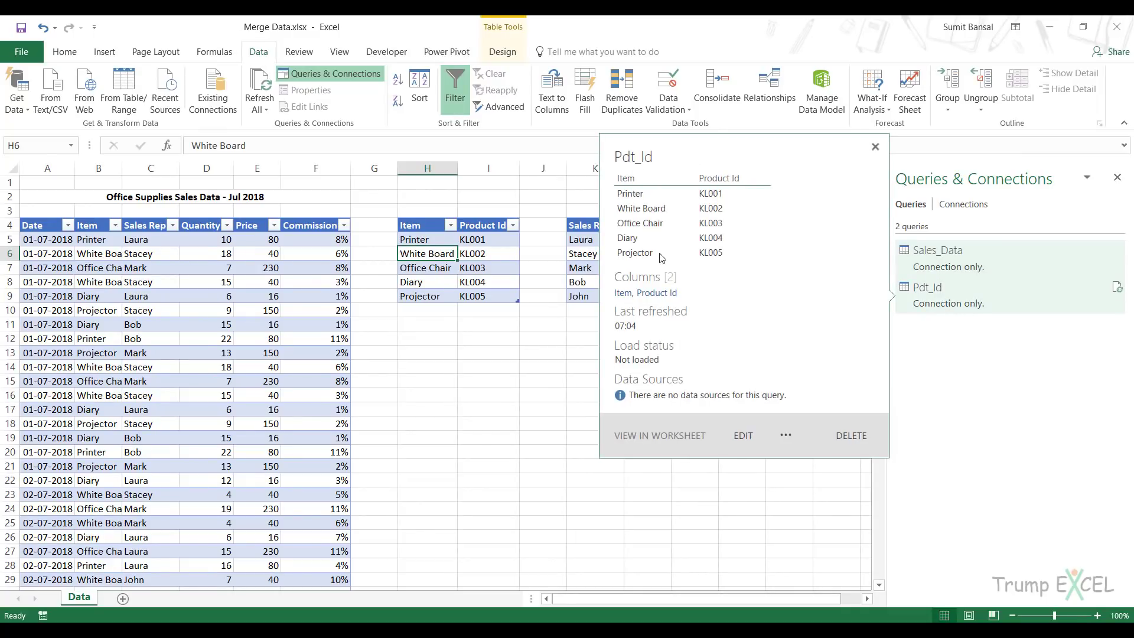
# Create a connection-only query from the Sales Rep and Region table.
pyautogui.click(591, 253)
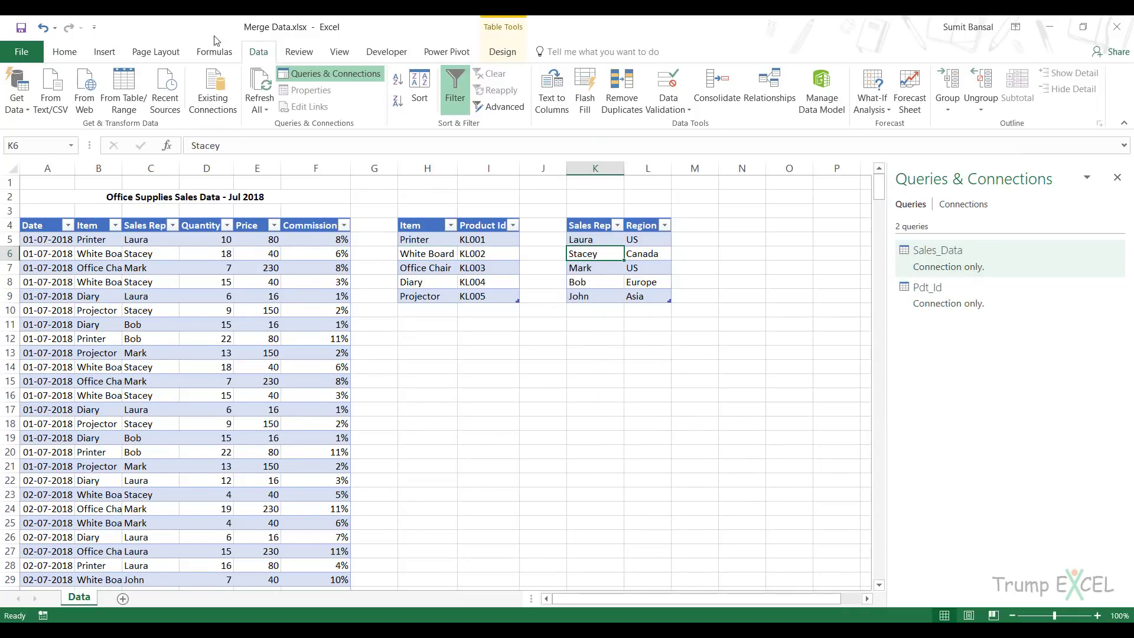
pyautogui.click(124, 91)
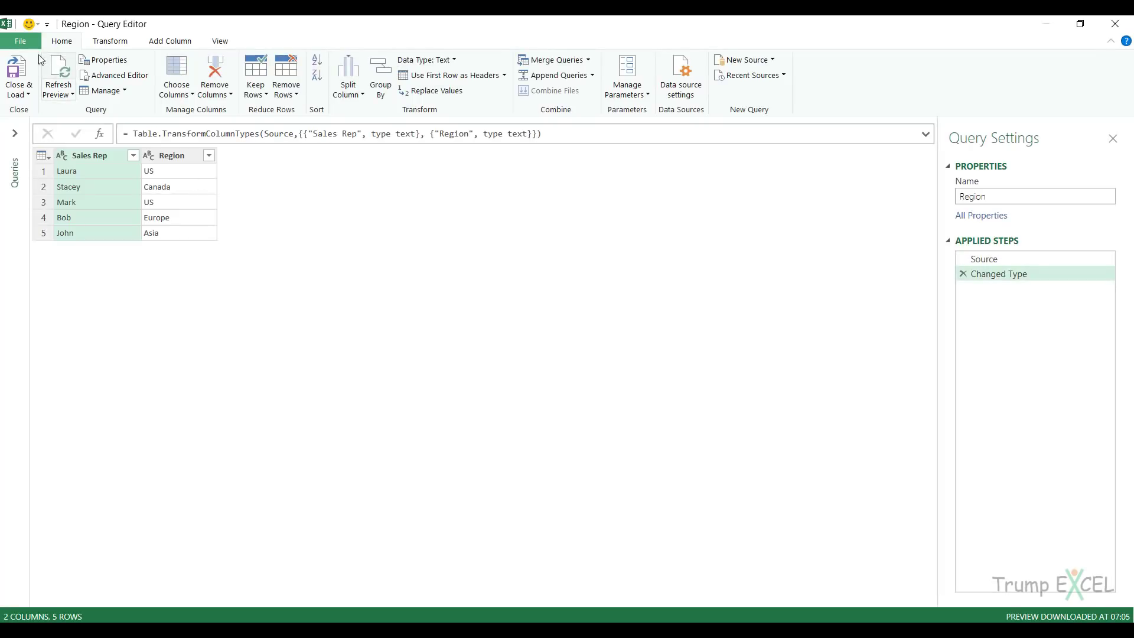
pyautogui.click(28, 43)
pyautogui.click(61, 96)
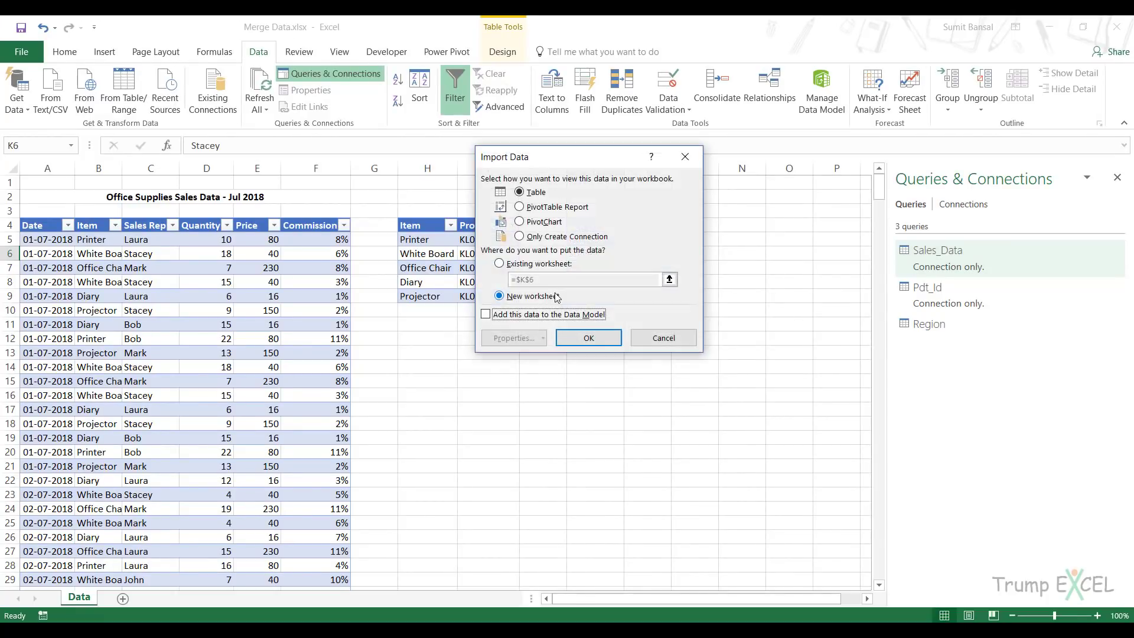
pyautogui.click(541, 236)
pyautogui.click(588, 338)
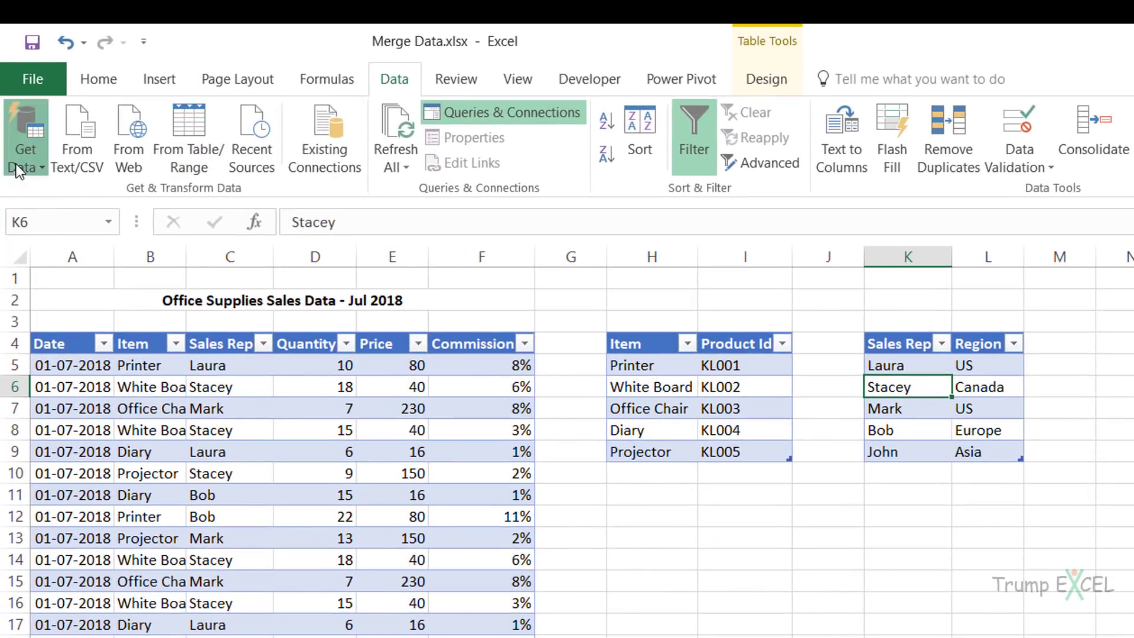
pyautogui.click(16, 164)
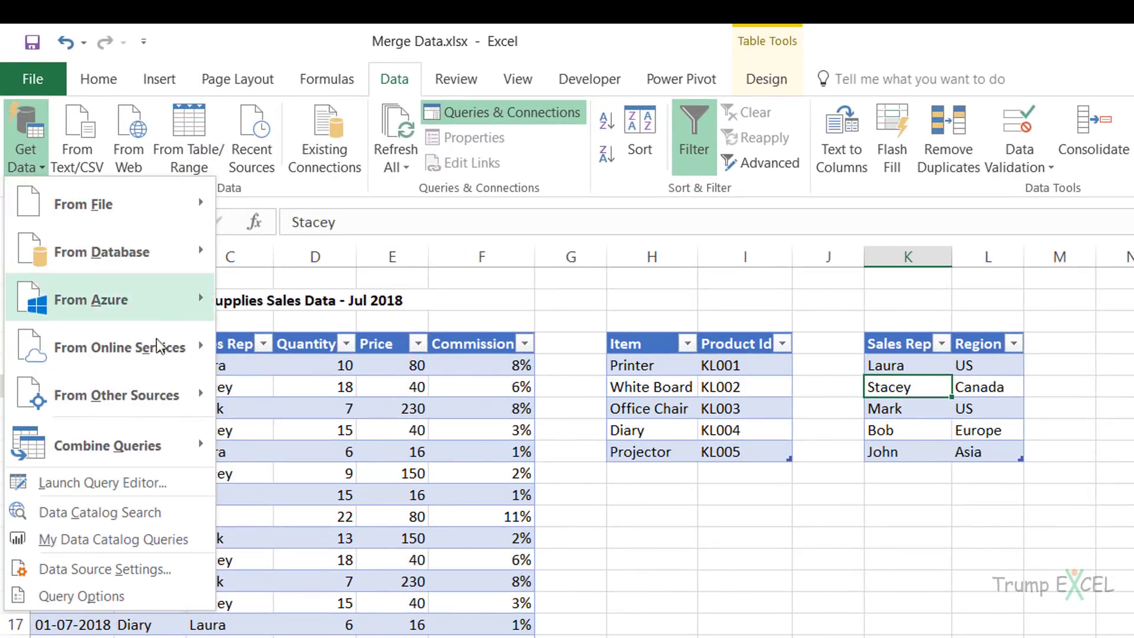
pyautogui.moveTo(160, 450)
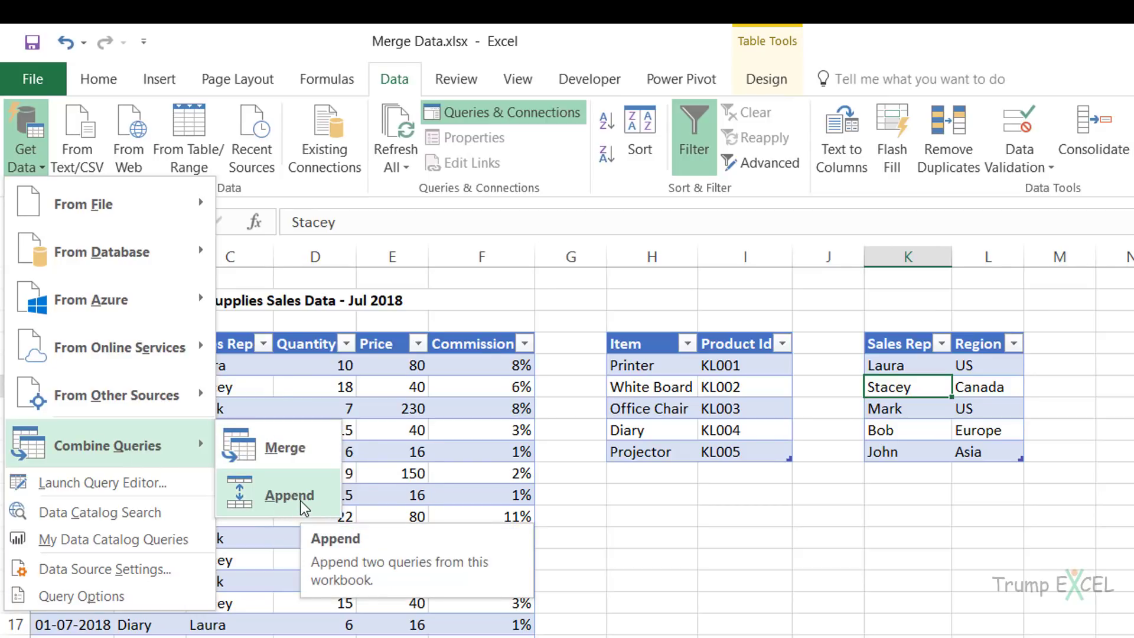
pyautogui.click(433, 440)
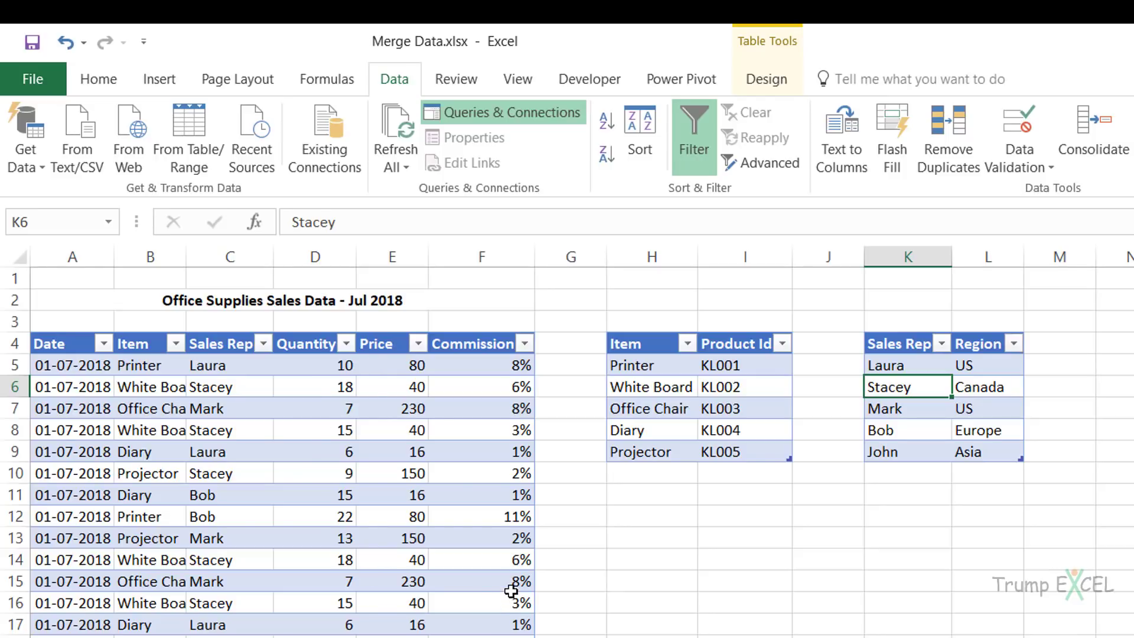
# Start merging queries with Sales_Data as the first table and Pdt_Id as the second.
pyautogui.click(26, 154)
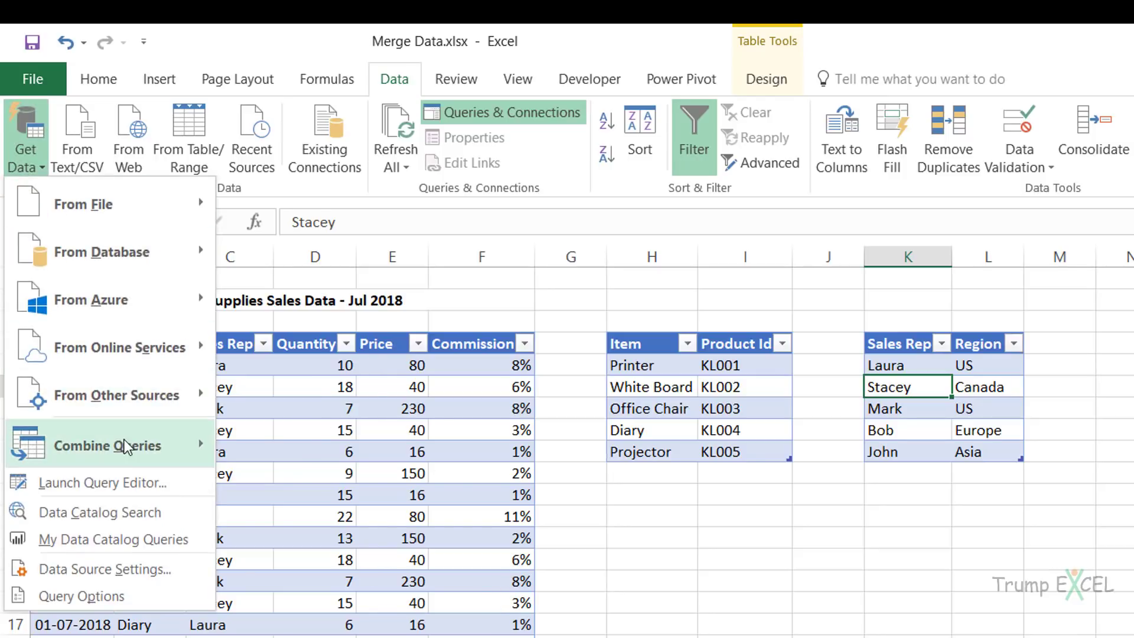
pyautogui.click(254, 448)
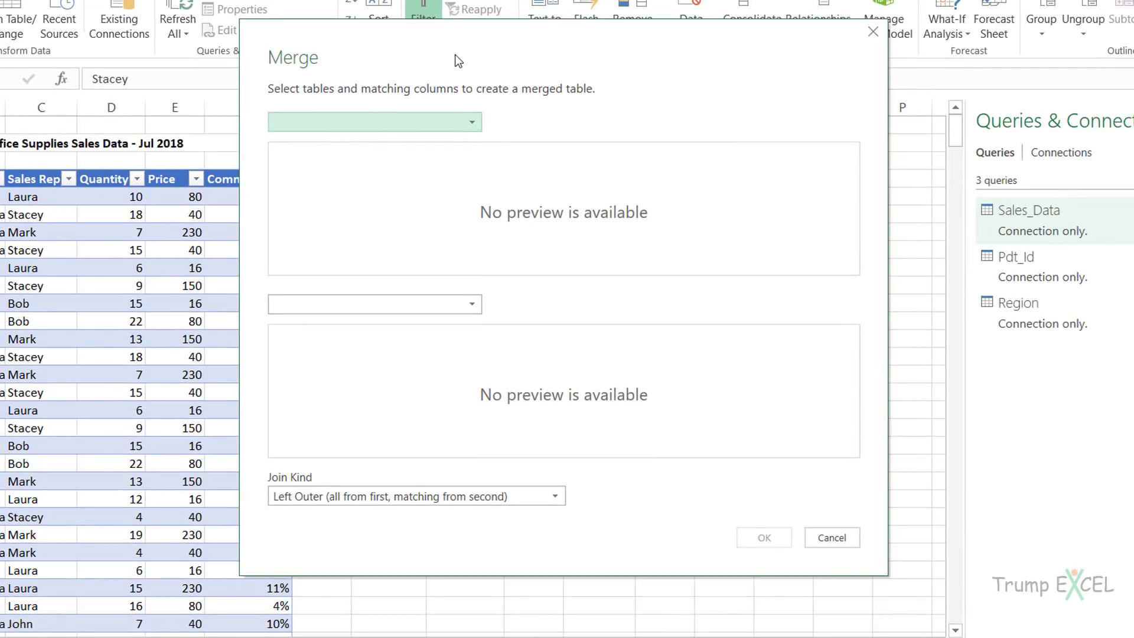
pyautogui.moveTo(454, 55); pyautogui.dragTo(338, 56)
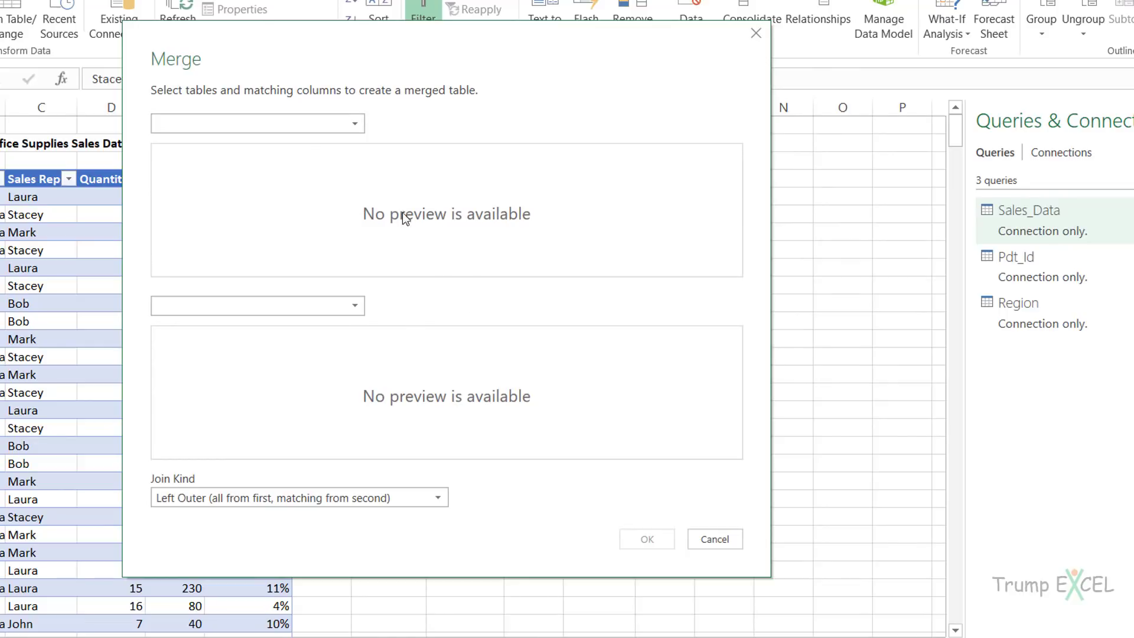
pyautogui.click(355, 126)
pyautogui.click(309, 178)
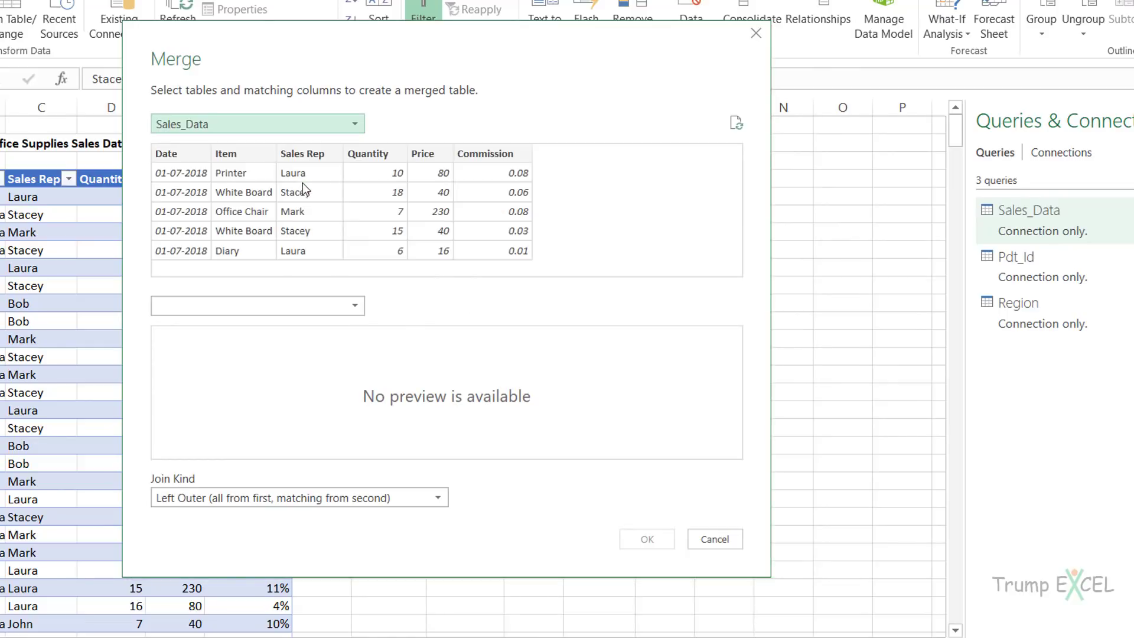
pyautogui.click(290, 305)
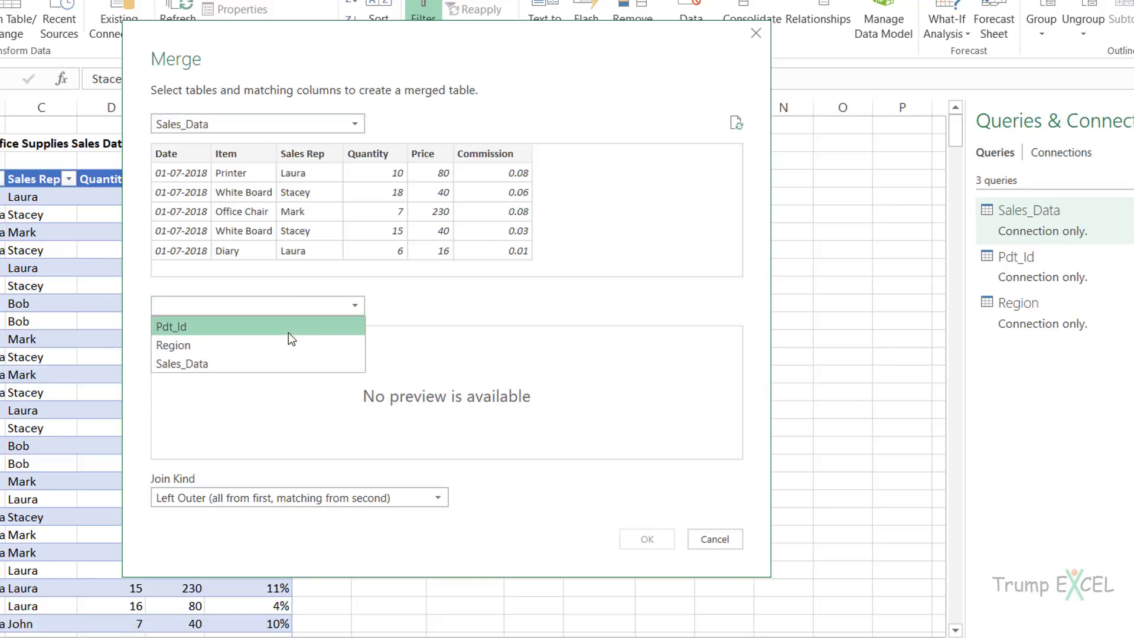
pyautogui.click(289, 327)
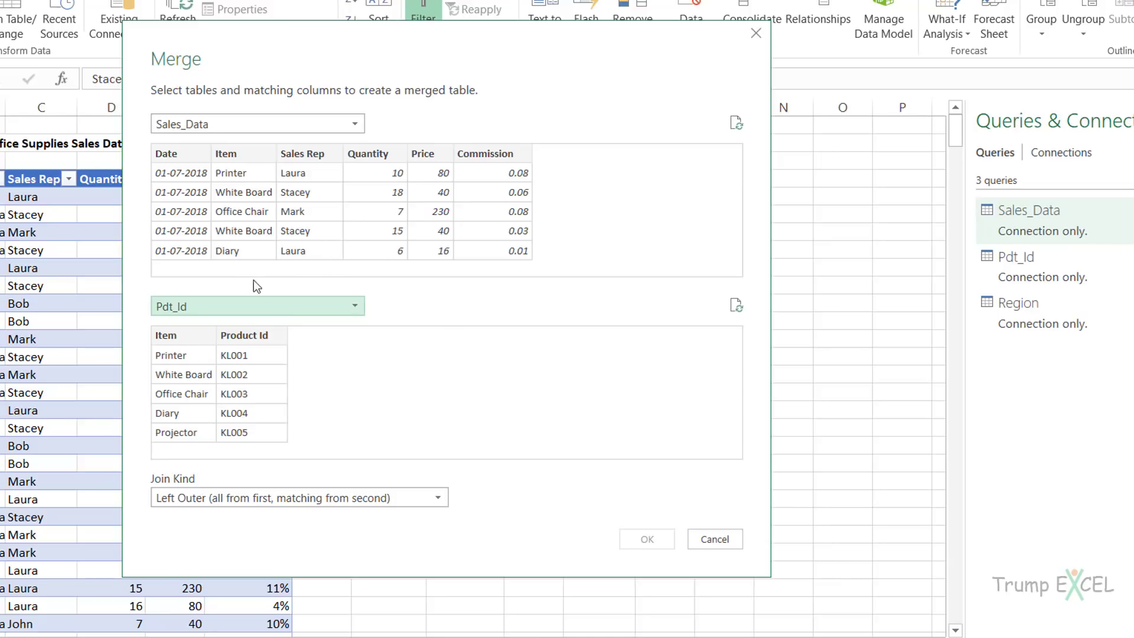
# Match the two tables on the Item column in both Sales_Data and Pdt_Id.
pyautogui.moveTo(247, 57); pyautogui.dragTo(724, 94)
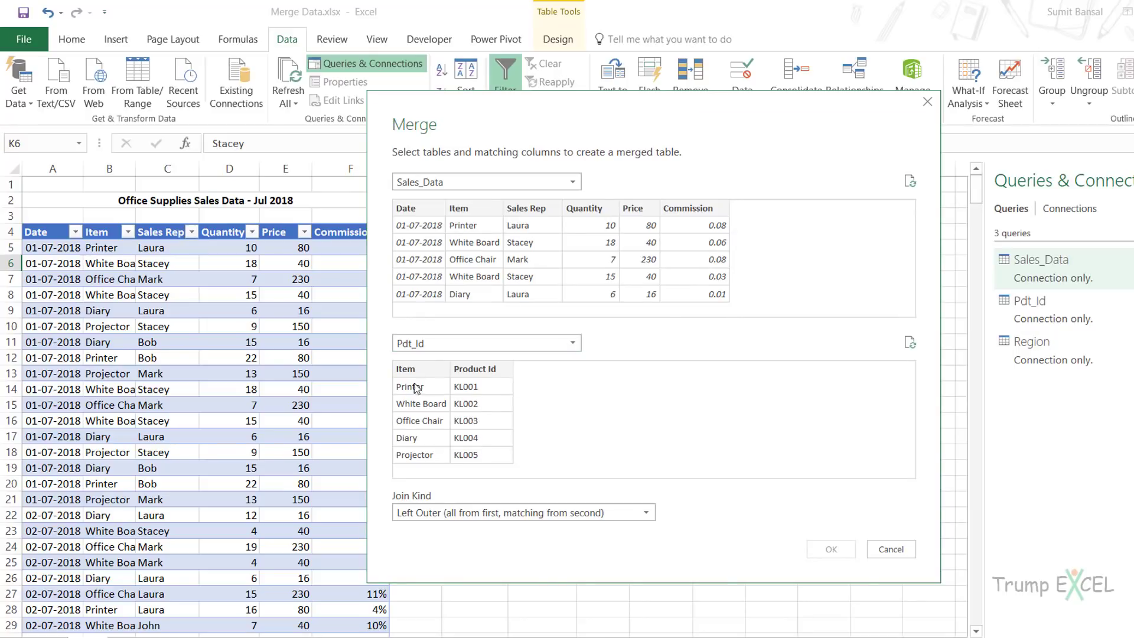
pyautogui.click(478, 214)
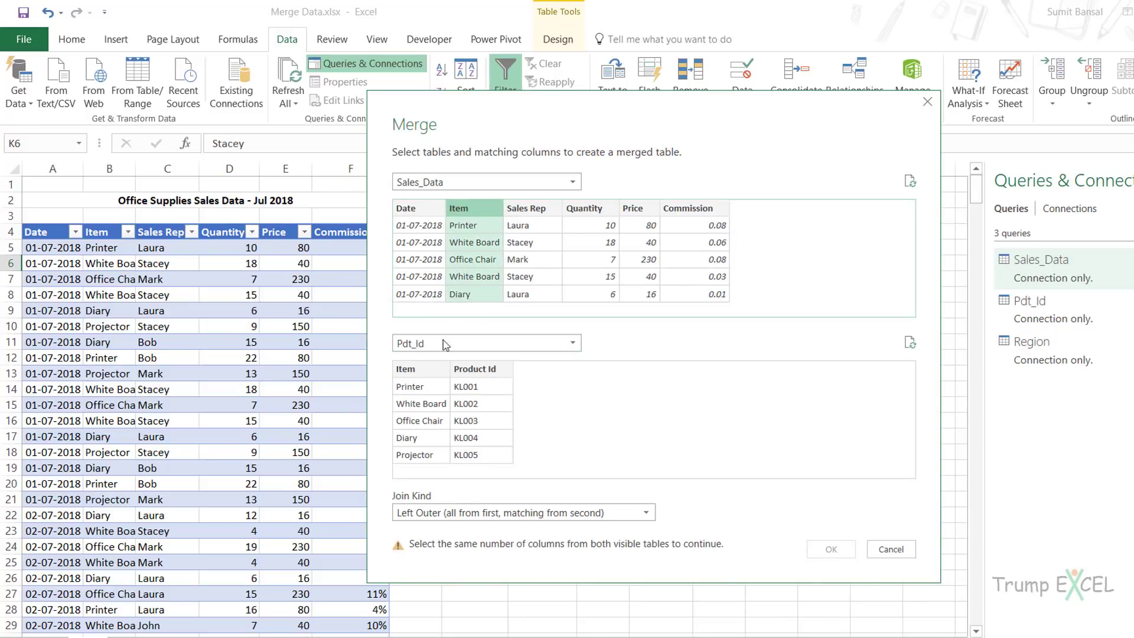
pyautogui.click(426, 371)
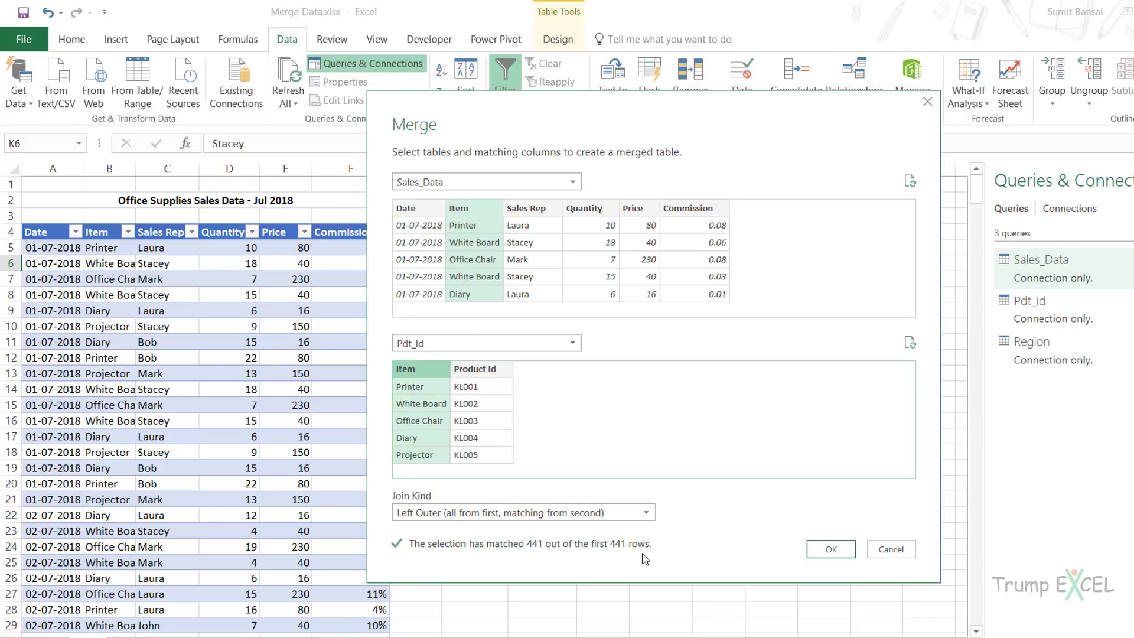
# Use the Left Outer join kind (all from first, matching from second) and create the merge of Sales_Data and Pdt_Id.
pyautogui.click(463, 515)
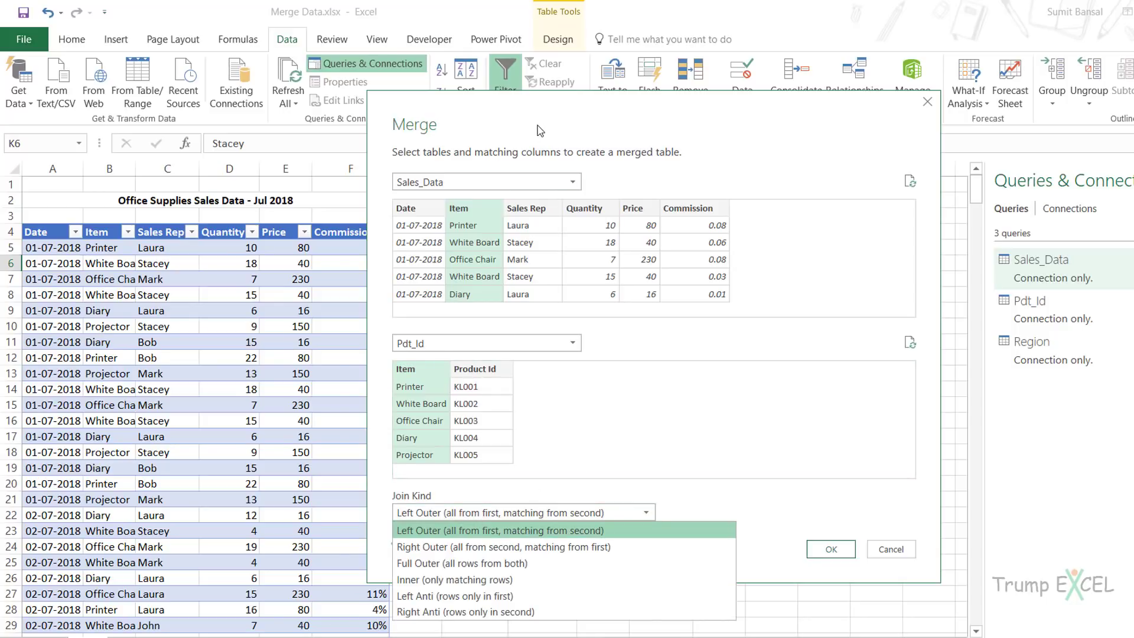
pyautogui.moveTo(541, 135); pyautogui.dragTo(487, 81)
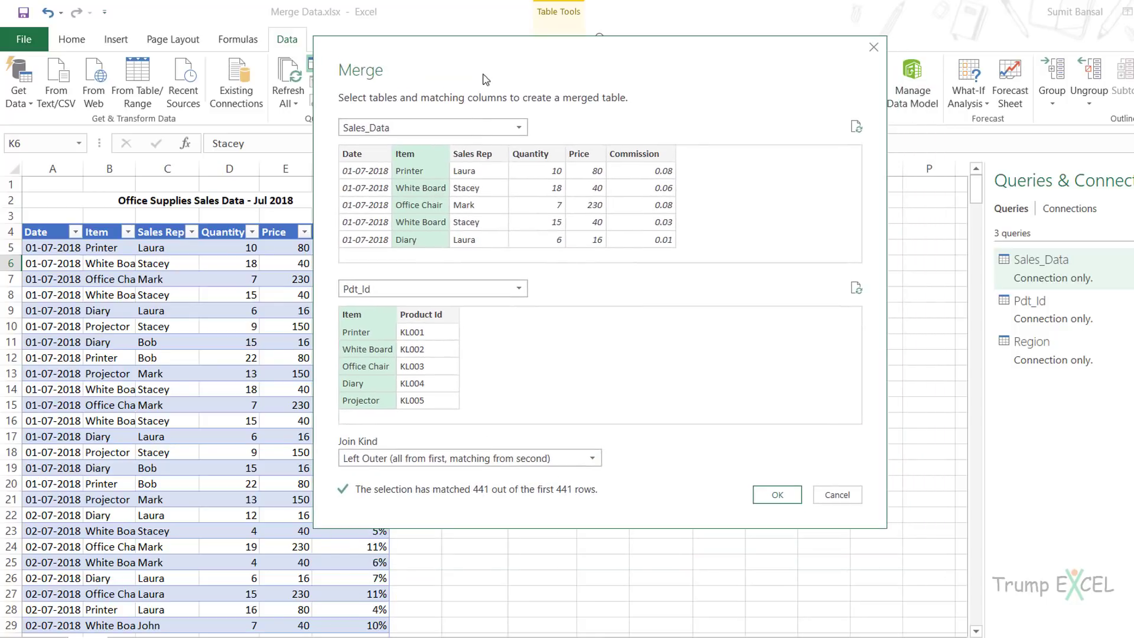
pyautogui.click(420, 466)
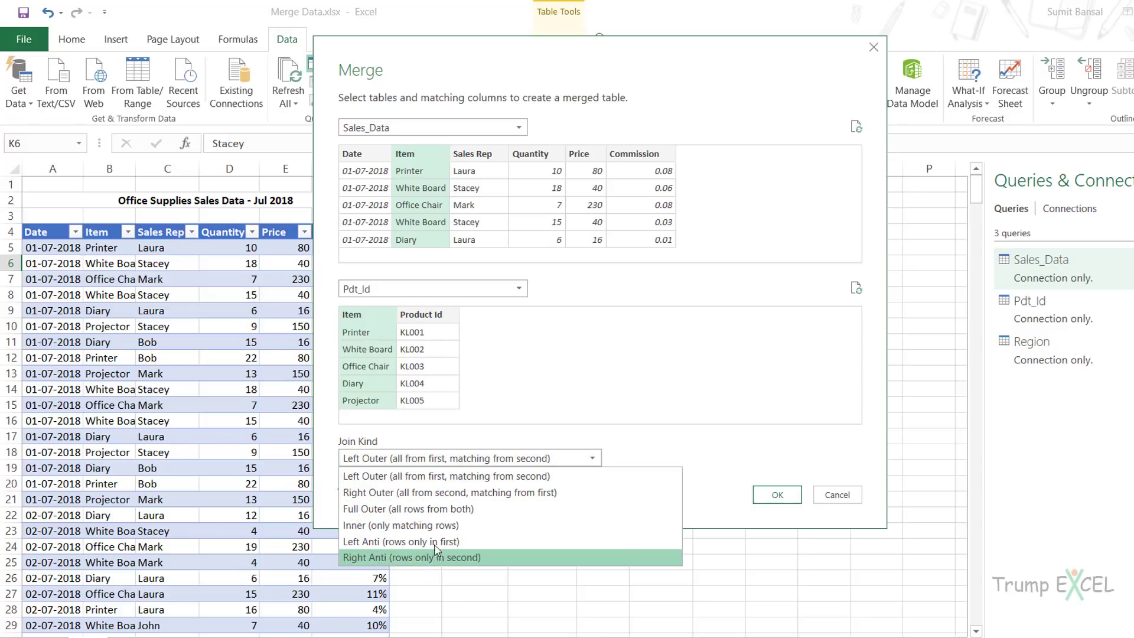
pyautogui.click(417, 477)
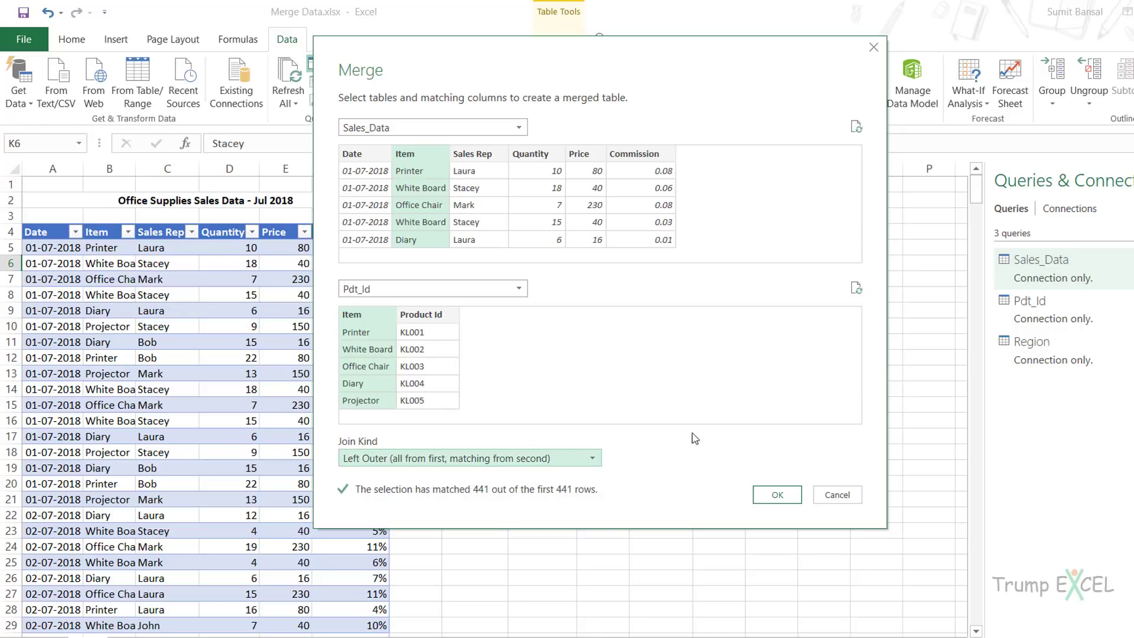
pyautogui.click(768, 499)
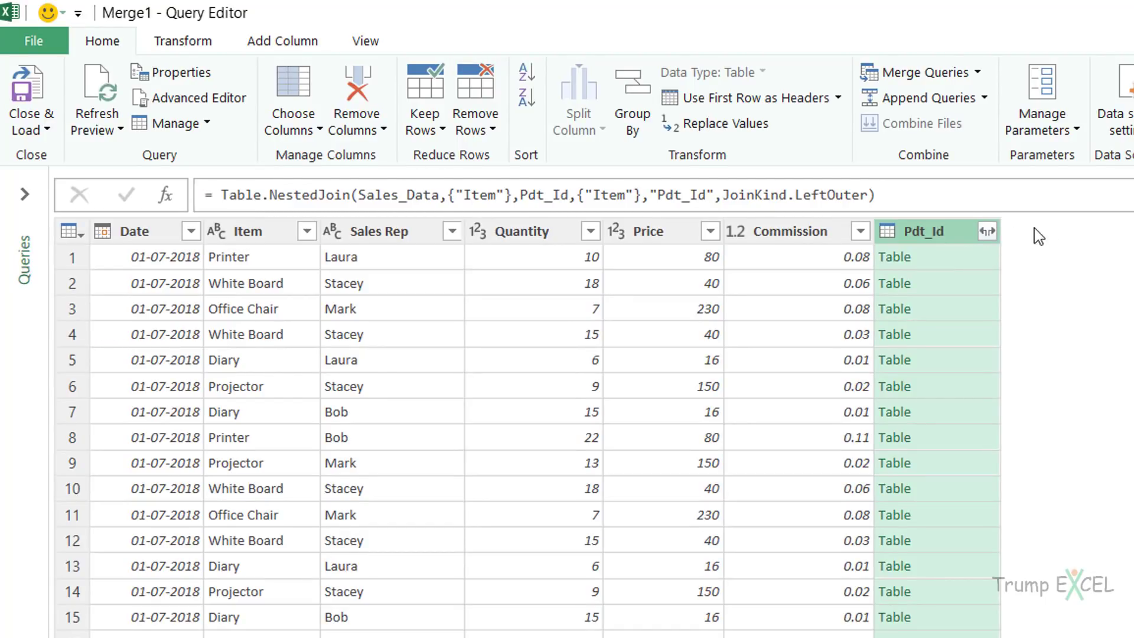
# Expand the Pdt_Id column to only Product Id without the original name as prefix, and move it directly after Item.
pyautogui.click(966, 269)
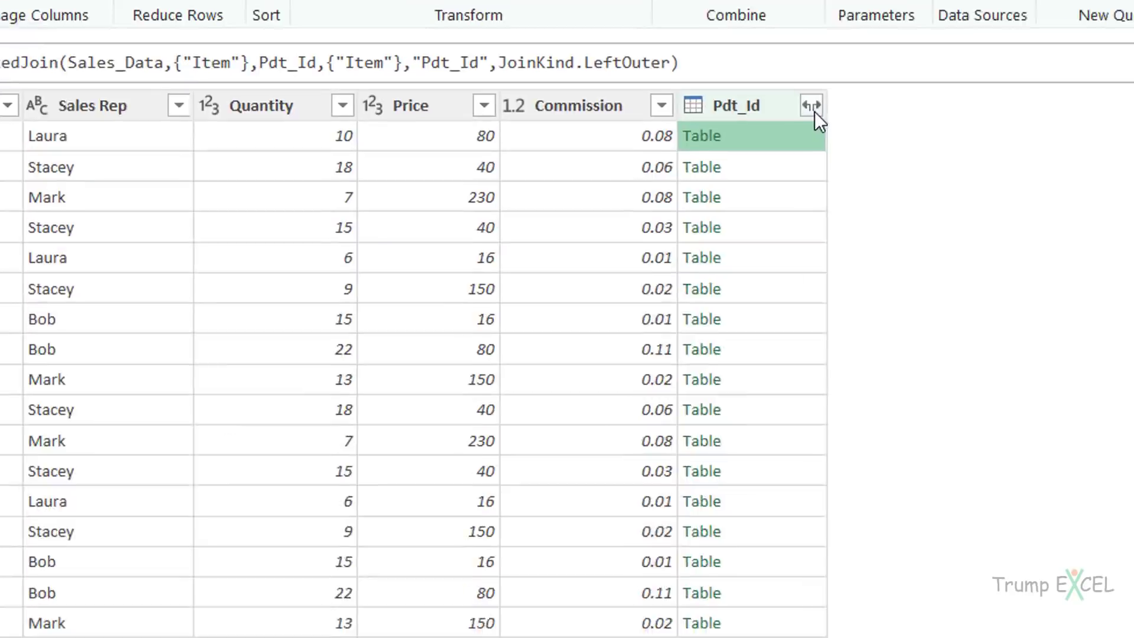
pyautogui.click(594, 155)
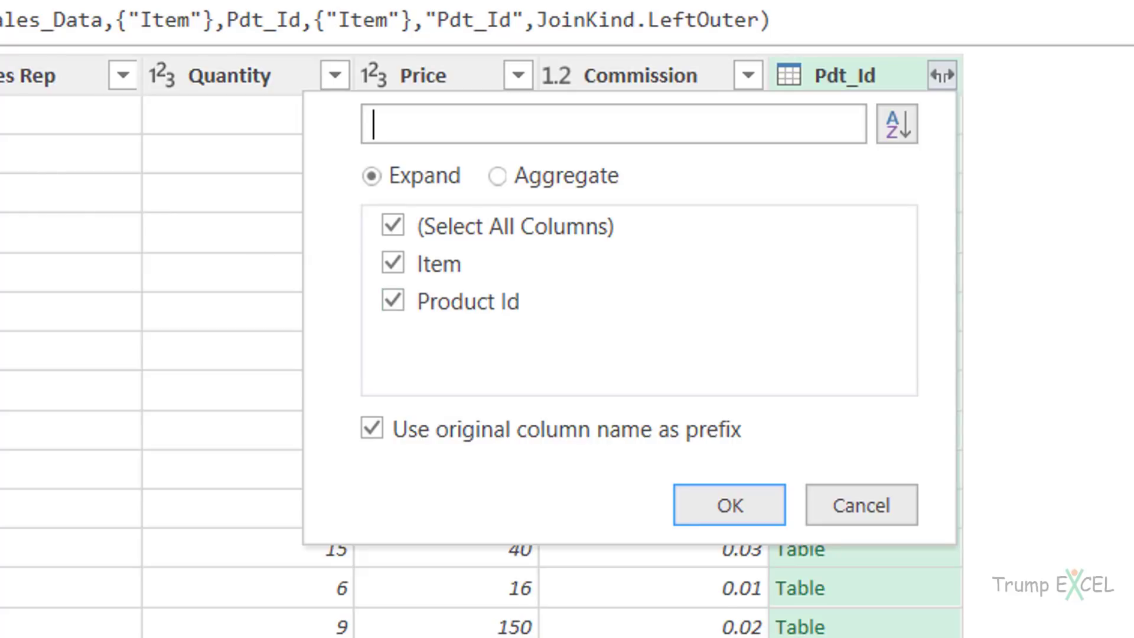
pyautogui.click(393, 266)
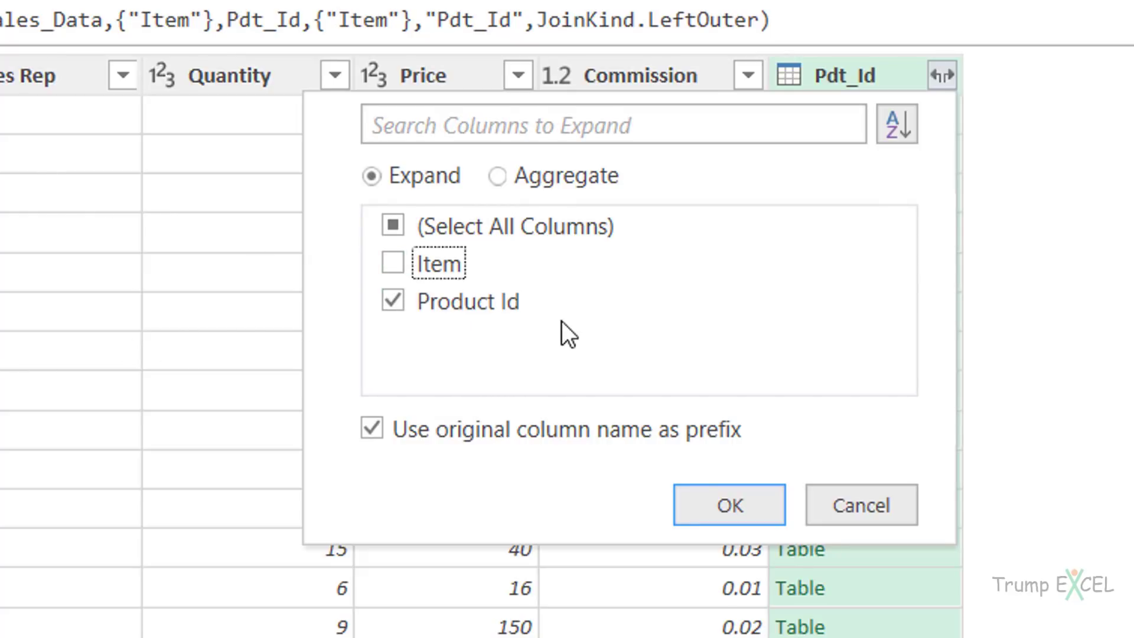
pyautogui.click(538, 439)
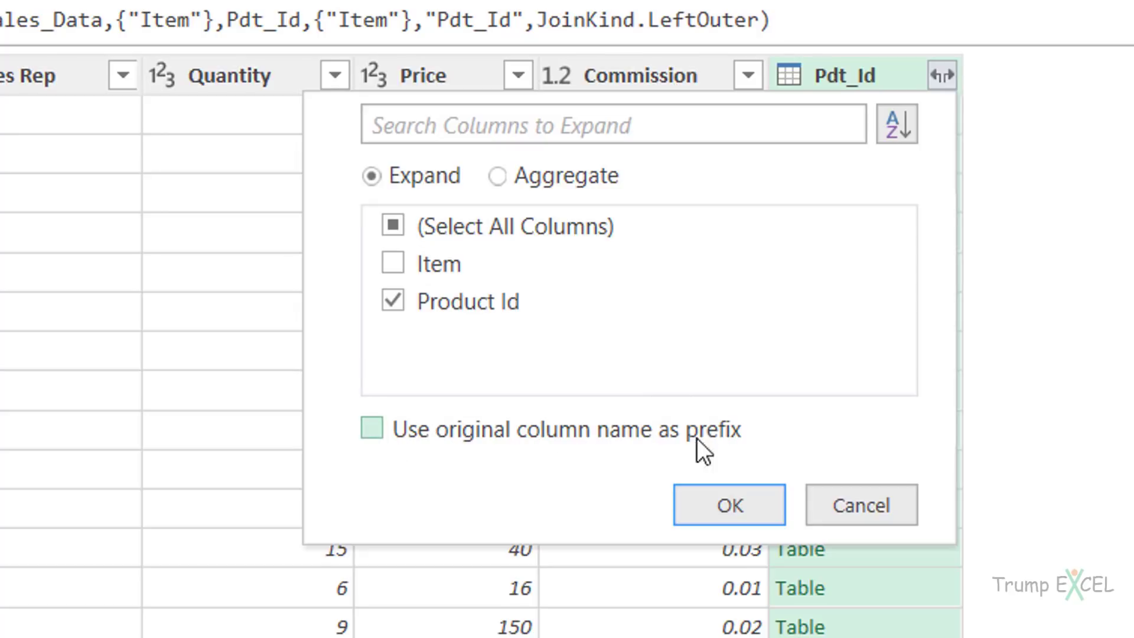
pyautogui.click(726, 504)
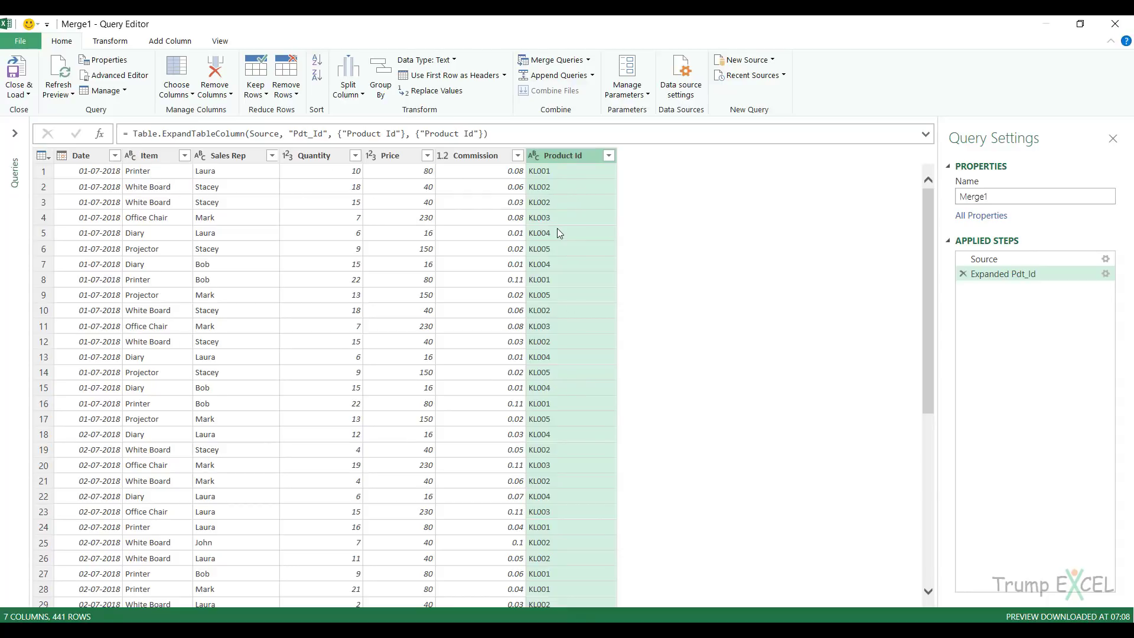
pyautogui.moveTo(558, 155); pyautogui.dragTo(226, 147)
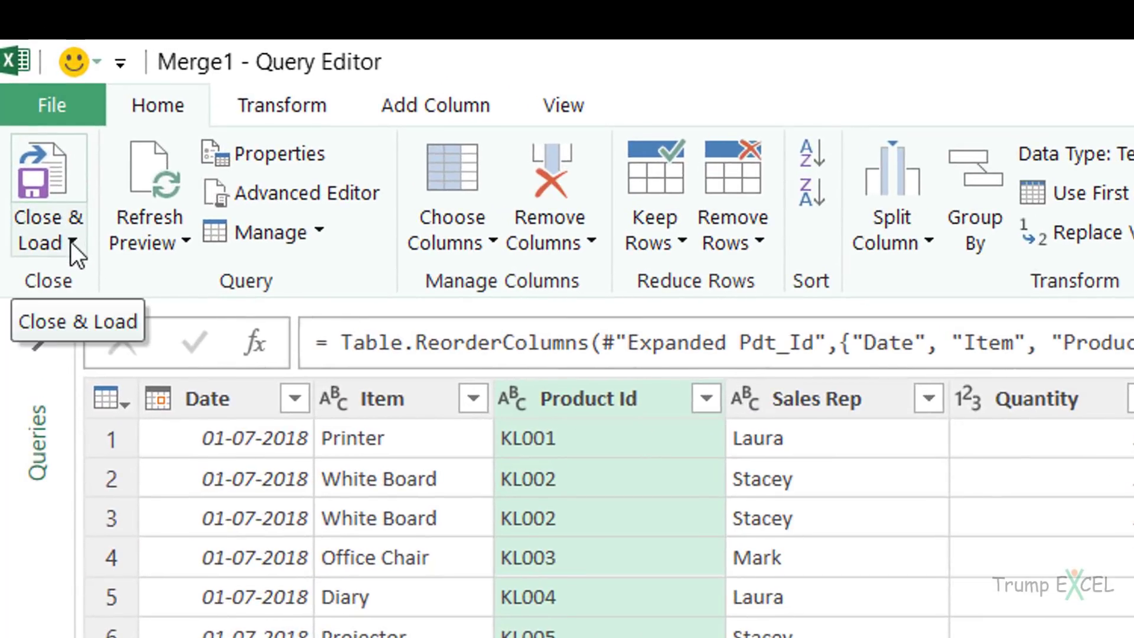
# Close the query editor and load the Merge1 query as a connection only.
pyautogui.click(31, 106)
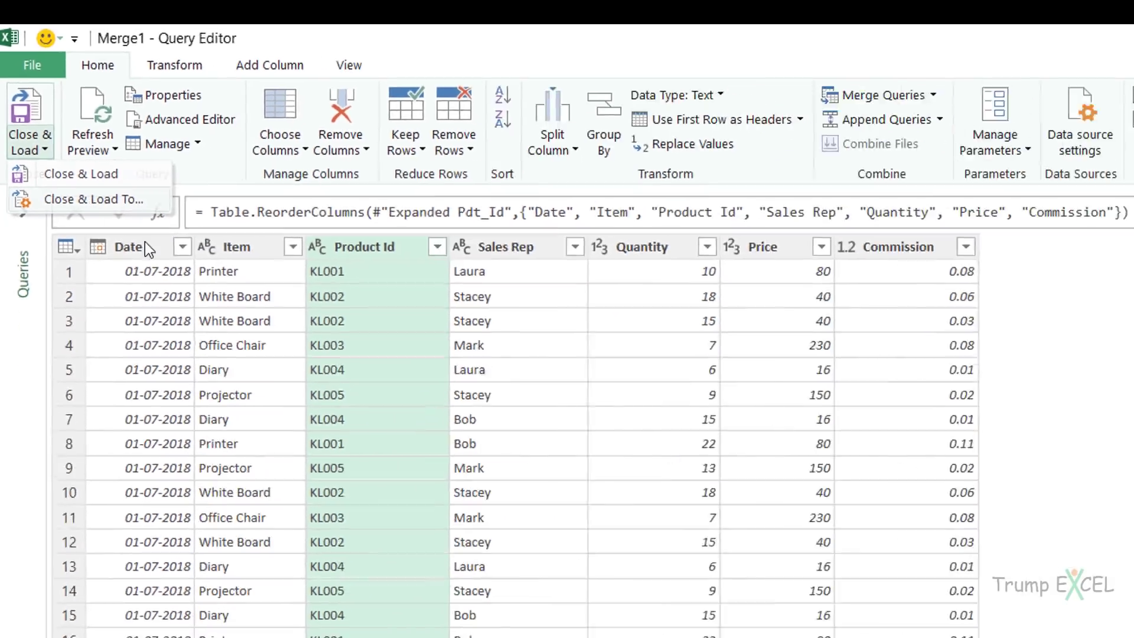
pyautogui.click(143, 324)
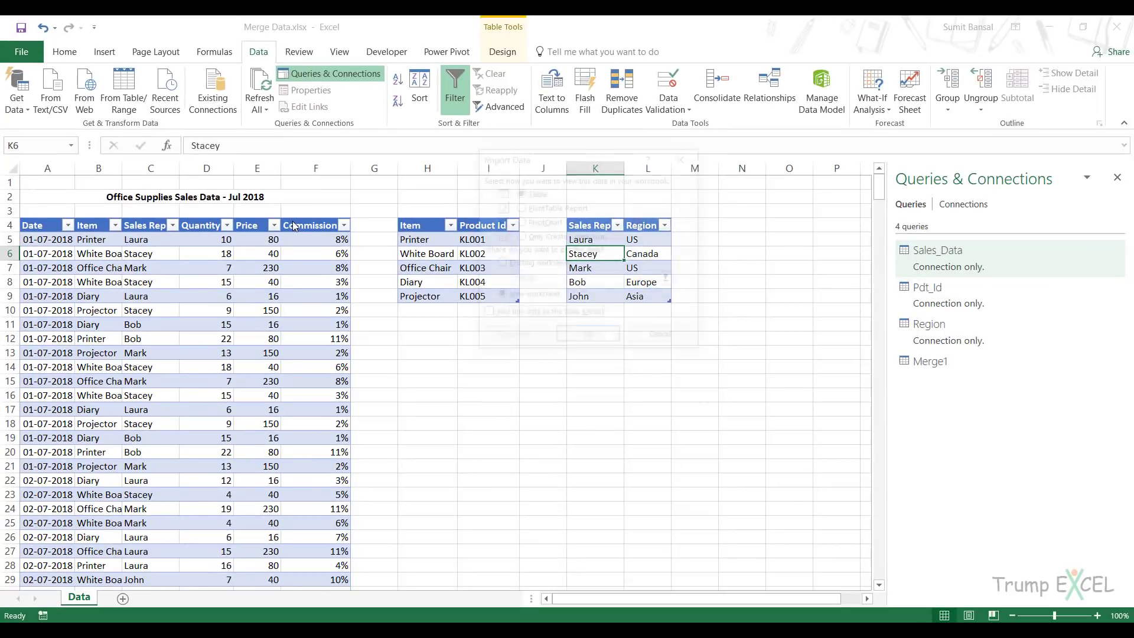
pyautogui.click(520, 236)
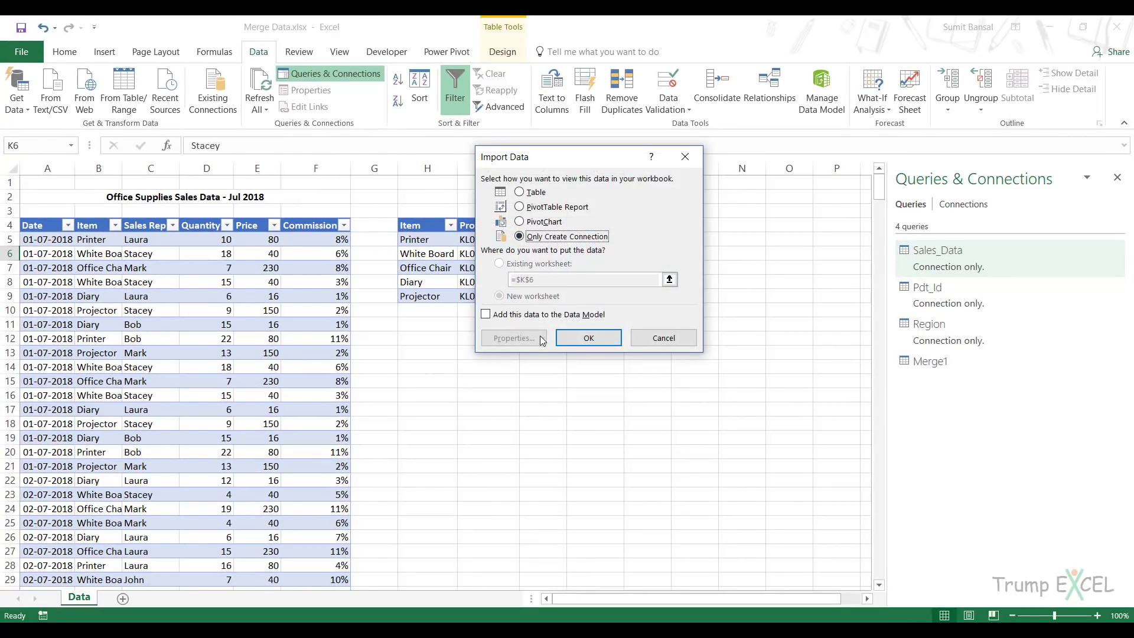
pyautogui.click(587, 338)
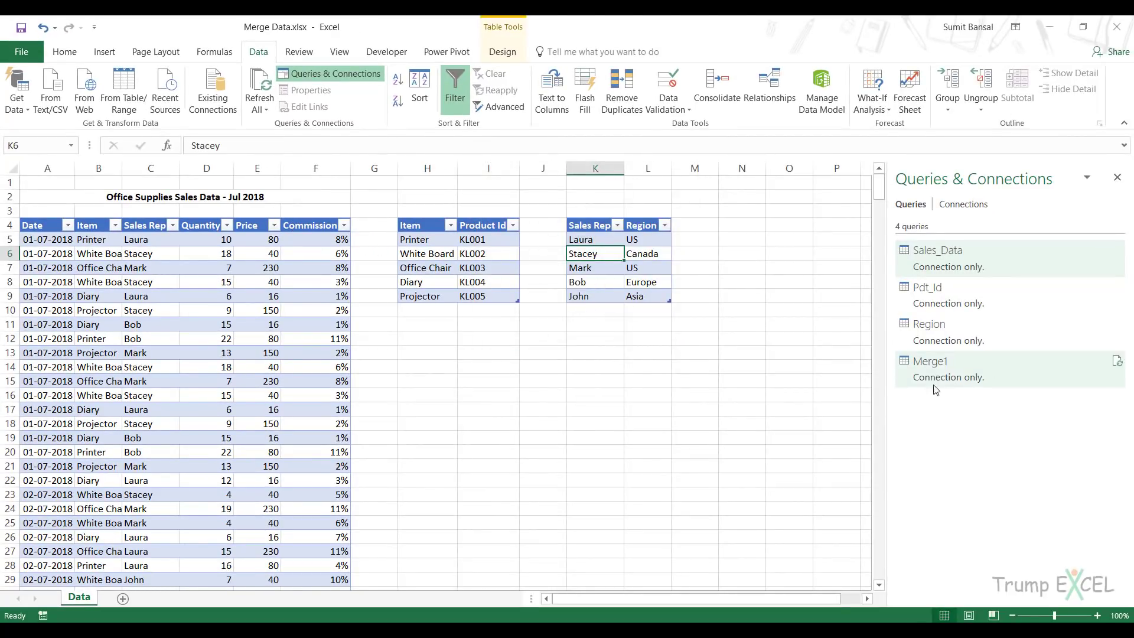
pyautogui.moveTo(957, 379)
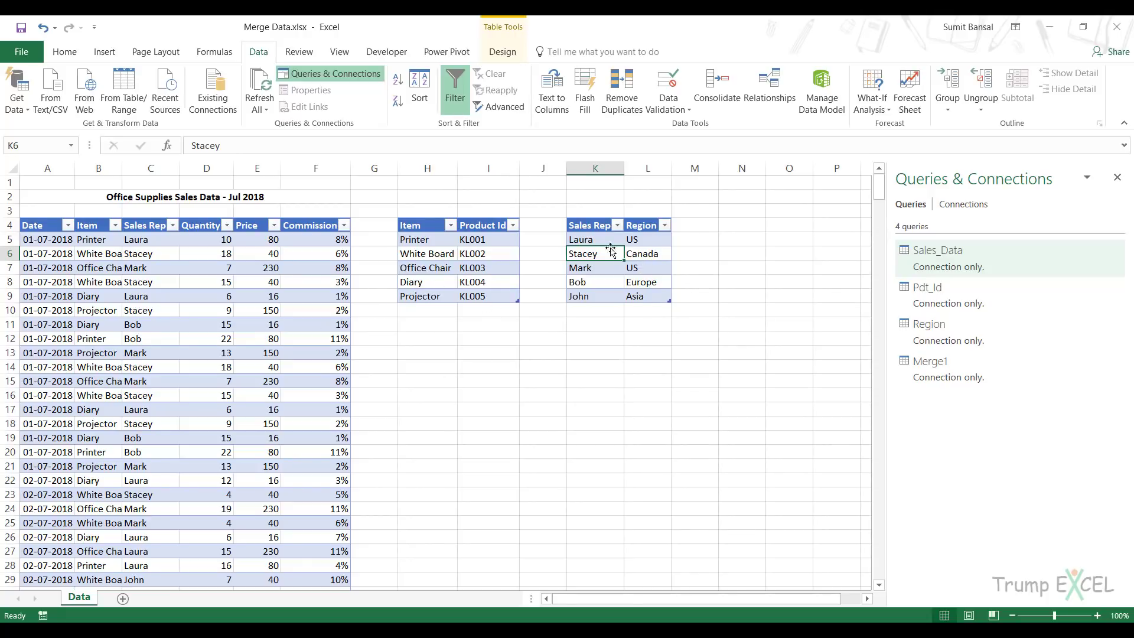
# Start another query merge with Merge1 as the first table and Region as the second.
pyautogui.click(257, 253)
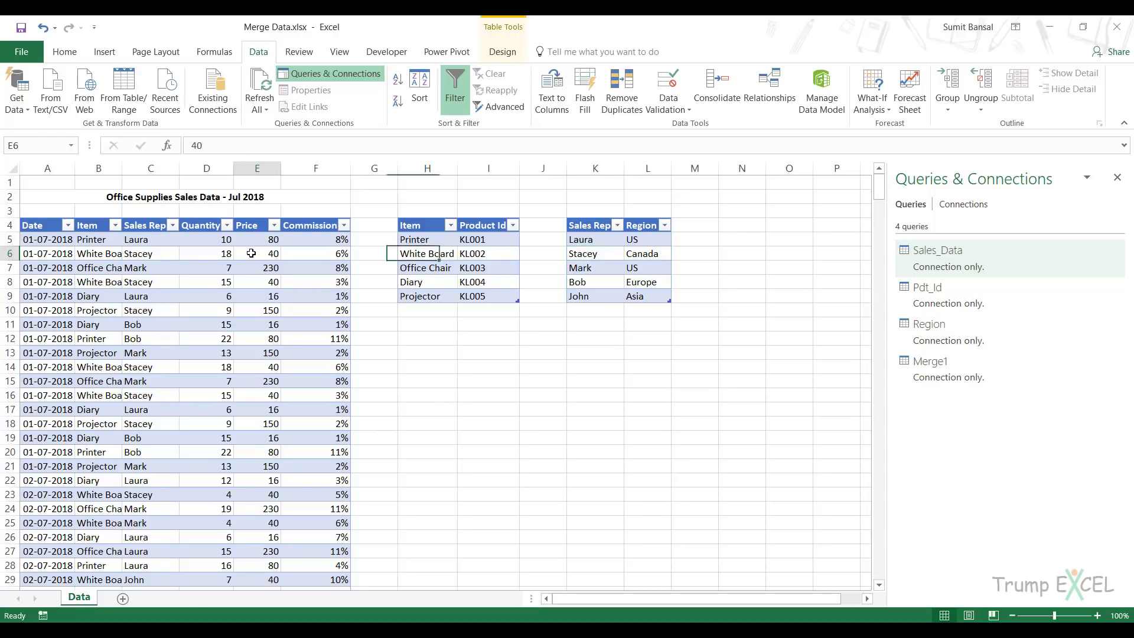
pyautogui.click(15, 109)
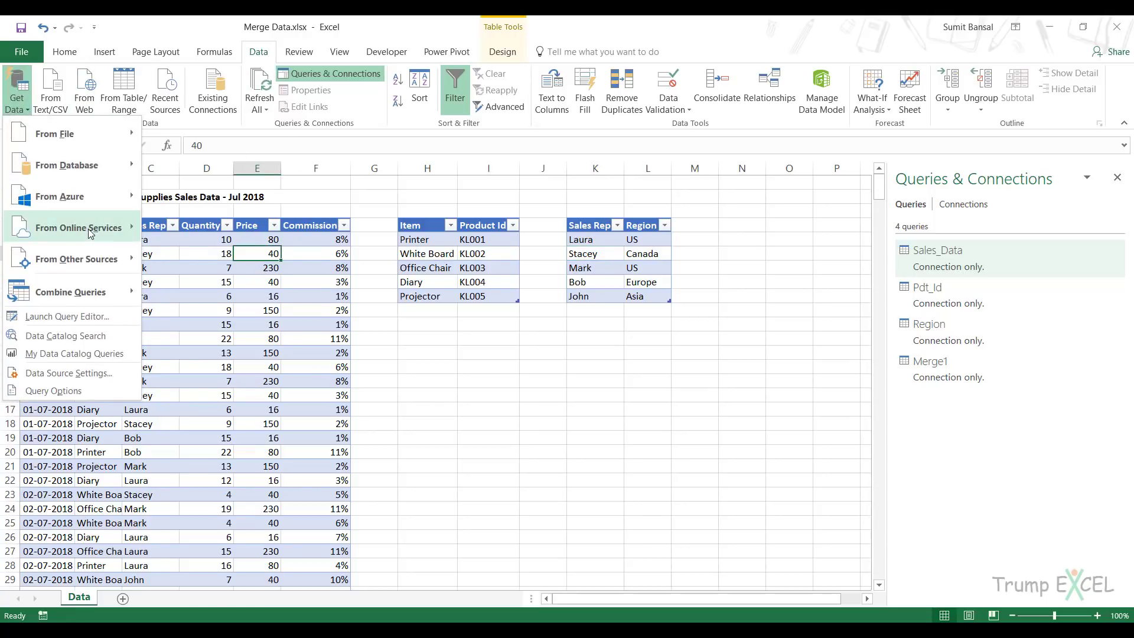
pyautogui.moveTo(77, 292)
pyautogui.click(187, 293)
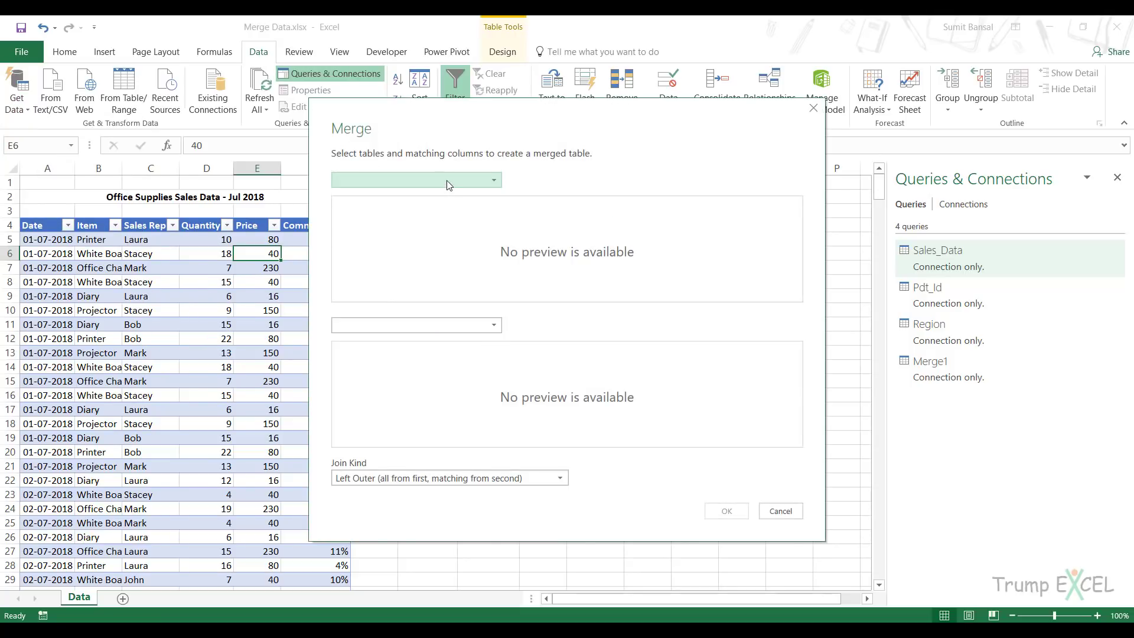
pyautogui.click(447, 184)
pyautogui.click(430, 194)
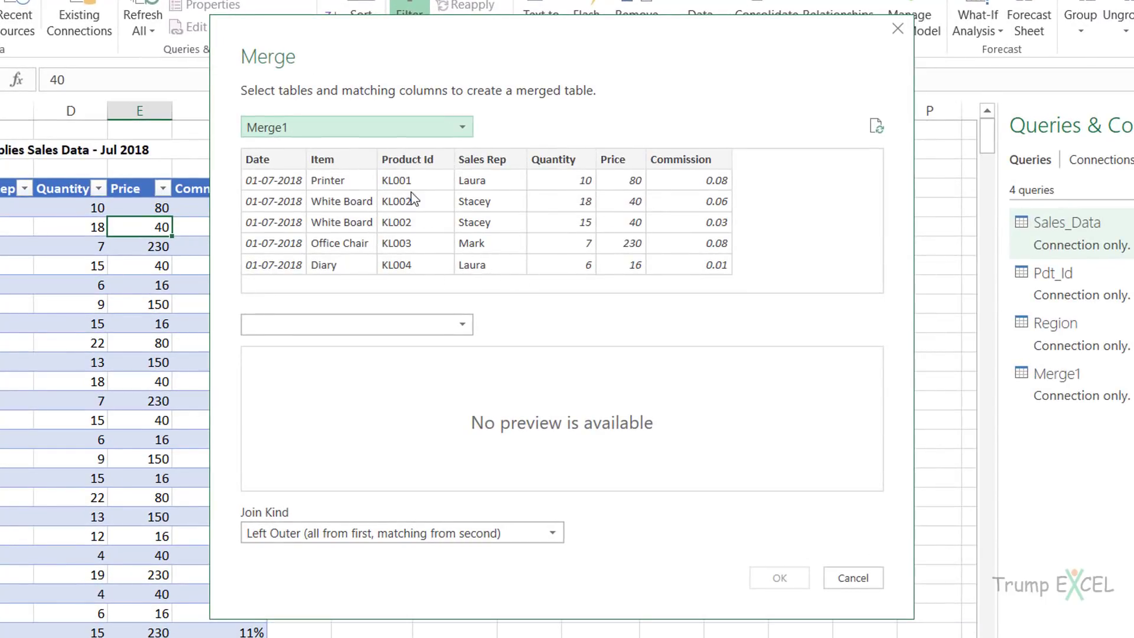
pyautogui.click(454, 325)
pyautogui.click(434, 387)
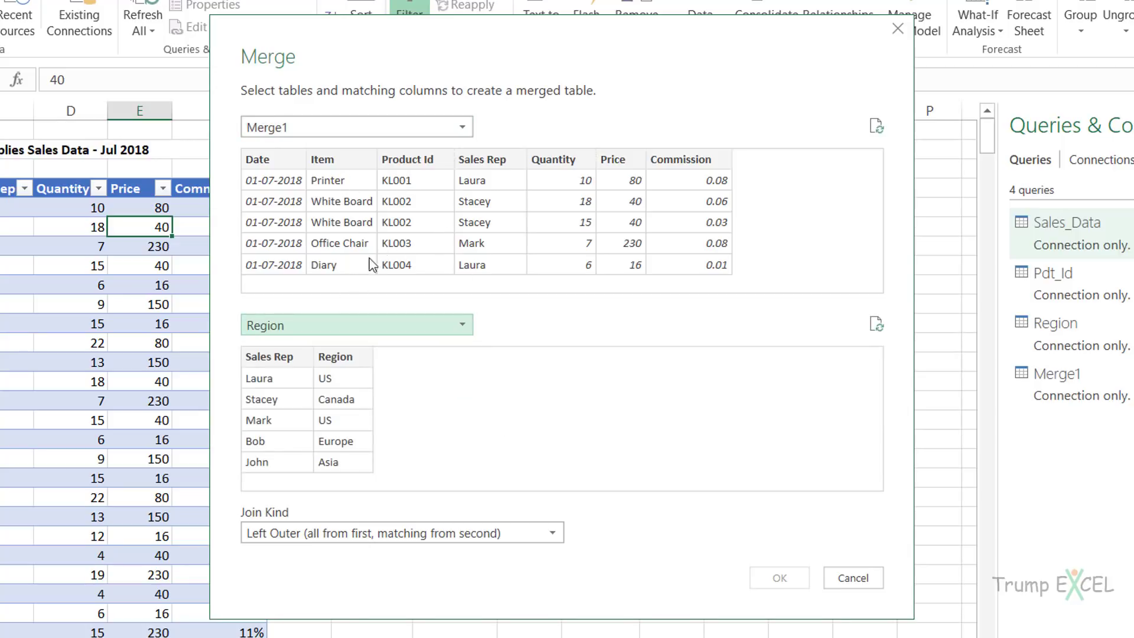
# Match Merge1 and Region on their Sales Rep columns and create the Left Outer merge.
pyautogui.click(490, 159)
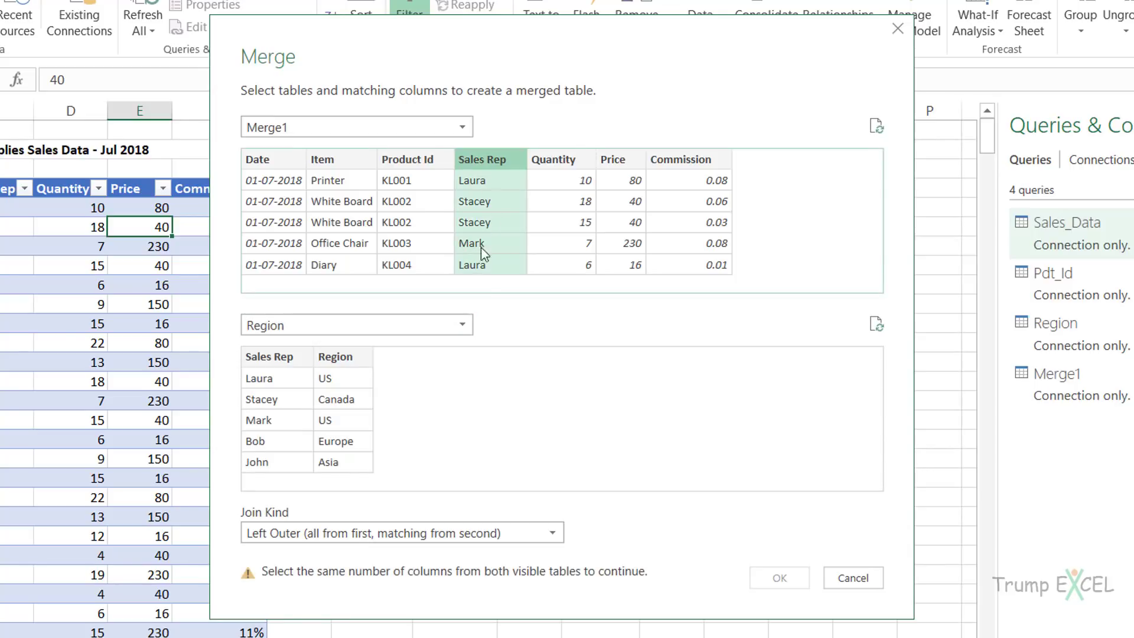
pyautogui.click(276, 357)
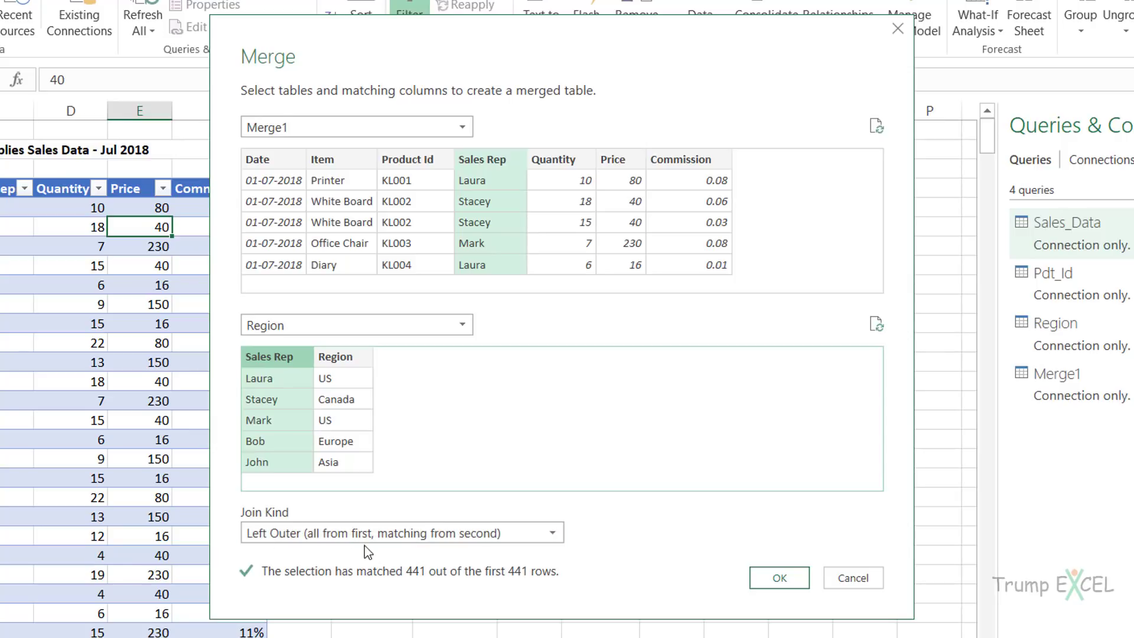
pyautogui.click(779, 578)
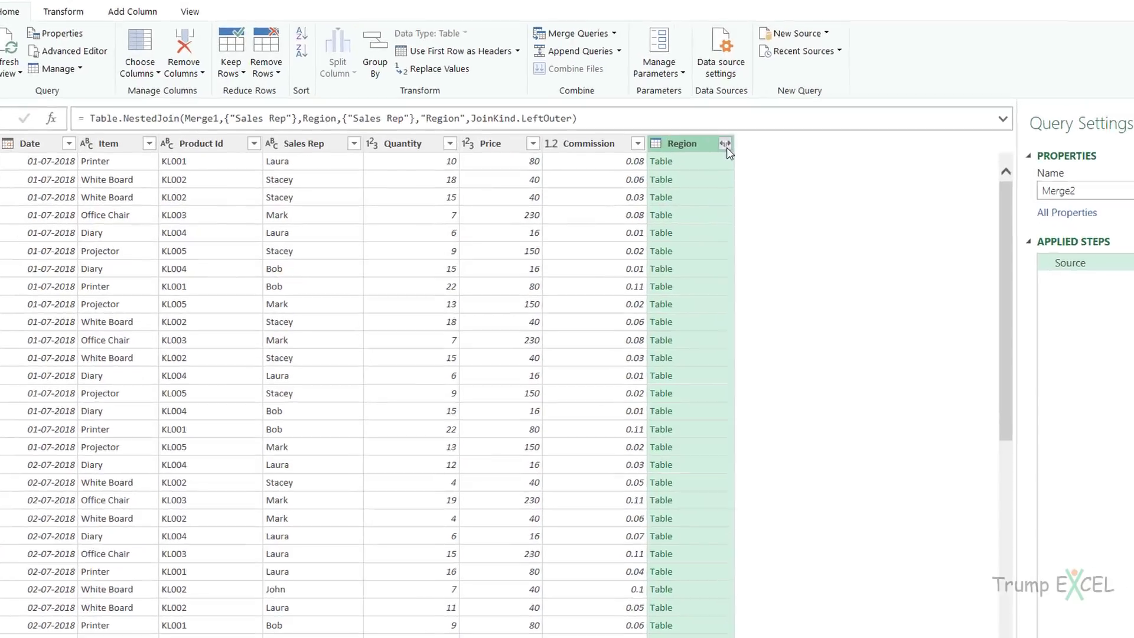
# Expand the Region table column to only its Region field, without using the original column name as prefix.
pyautogui.click(686, 156)
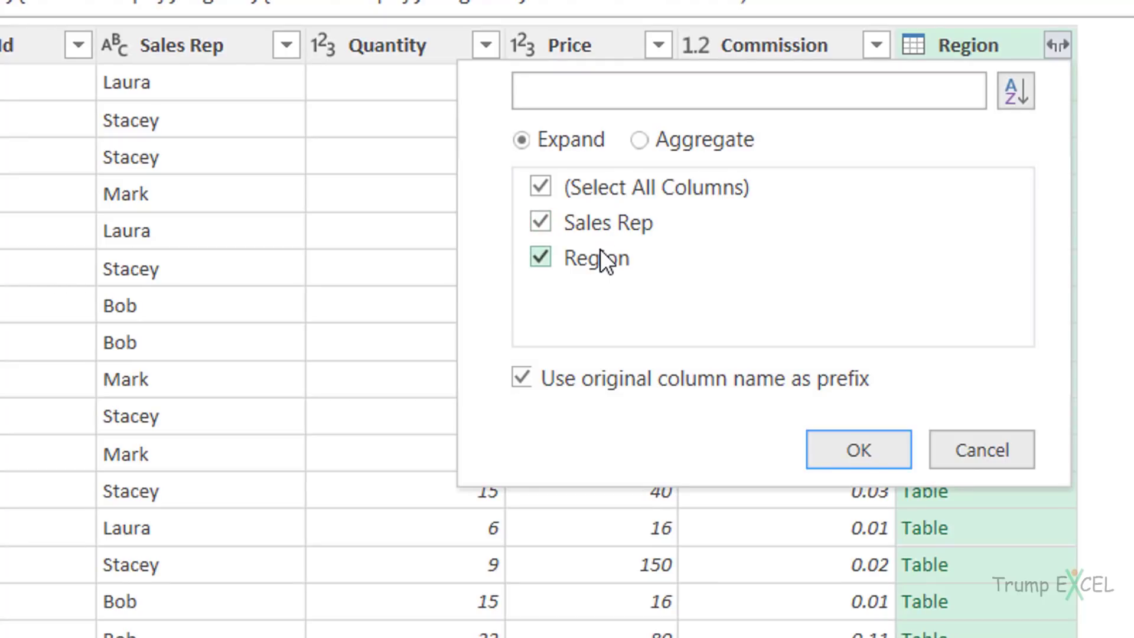
pyautogui.click(547, 221)
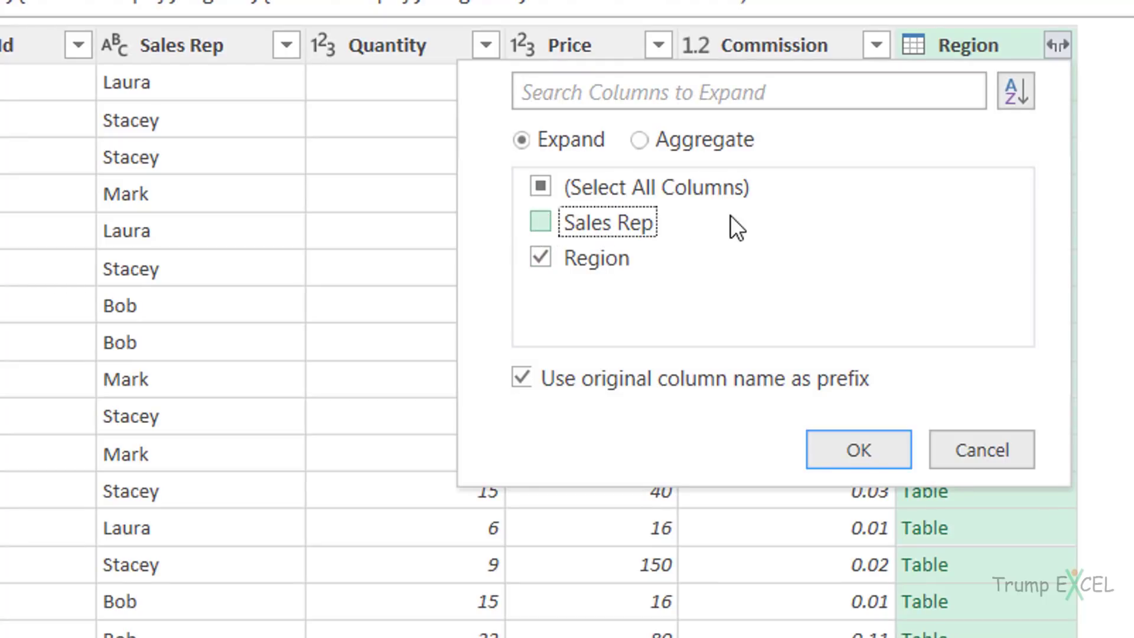
pyautogui.click(569, 380)
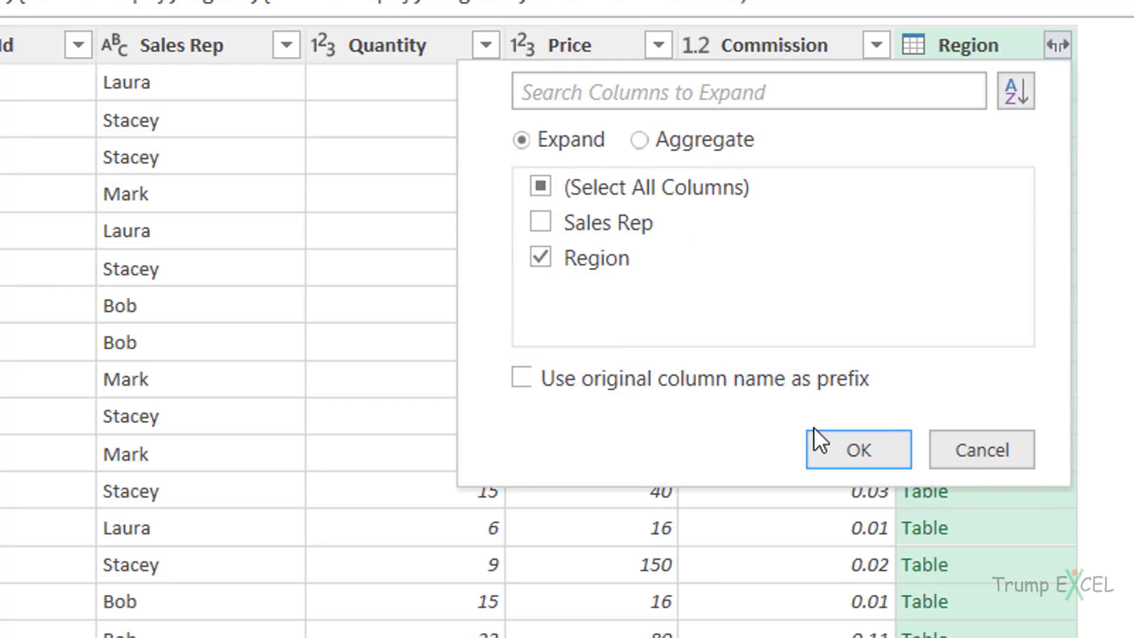
pyautogui.click(835, 450)
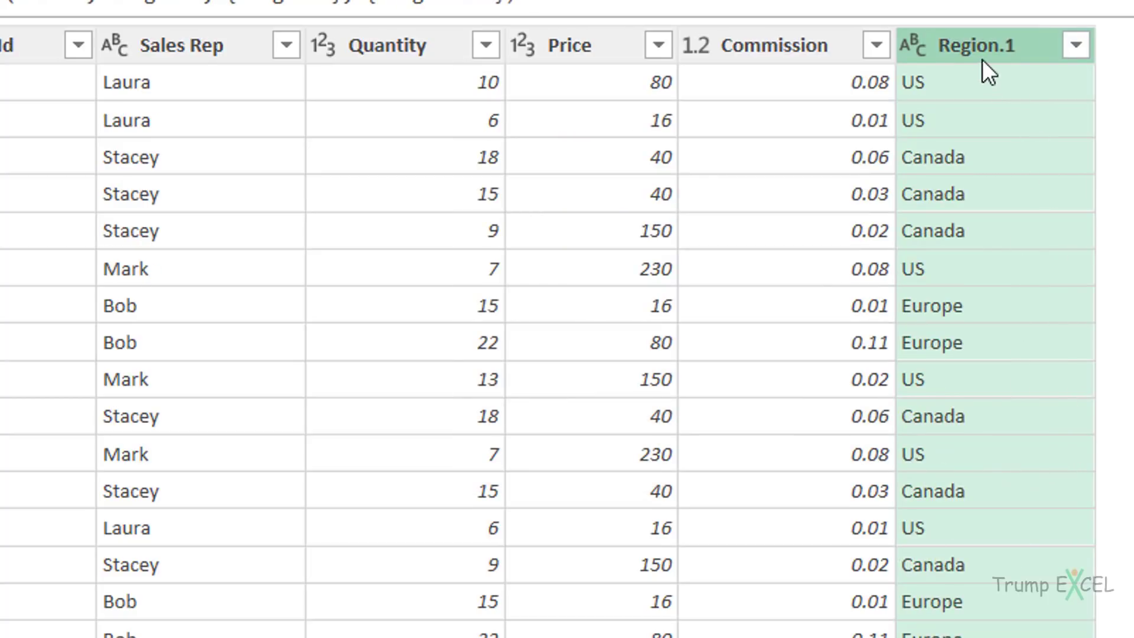
# Move the Region.1 column directly after Sales Rep and rename it Region.
pyautogui.moveTo(983, 49); pyautogui.dragTo(400, 47)
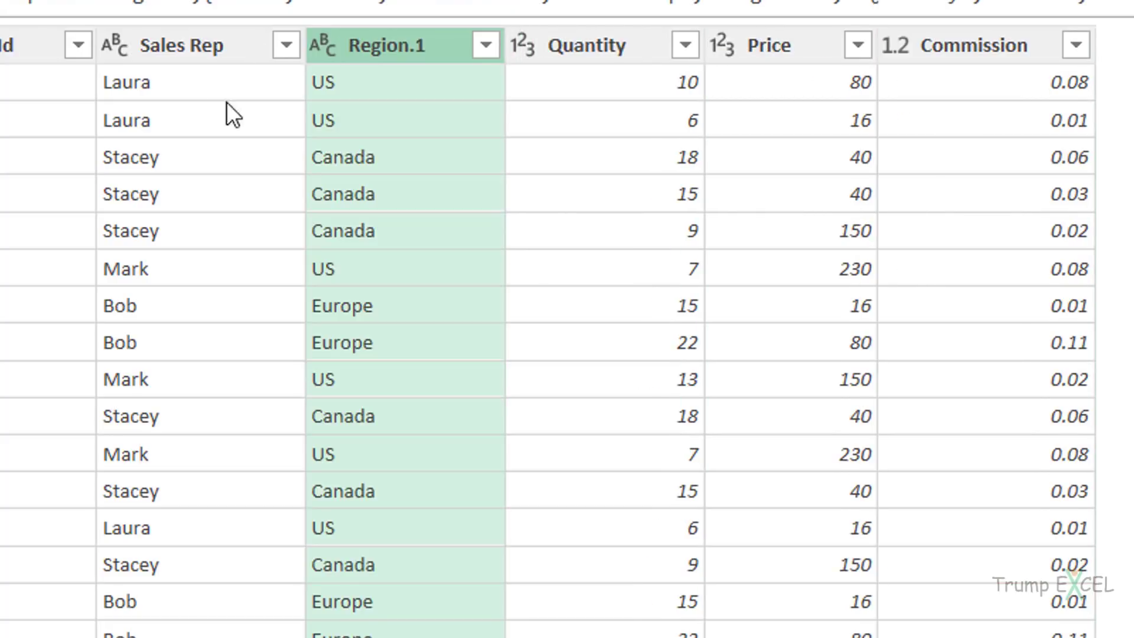
pyautogui.doubleClick(414, 53)
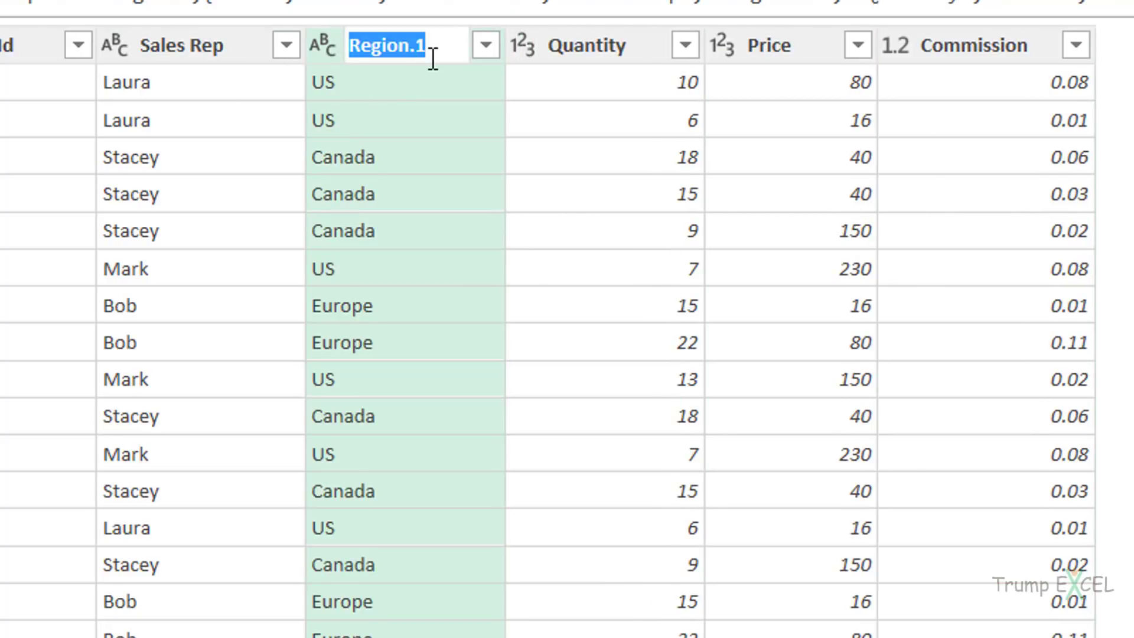
pyautogui.write('Region')
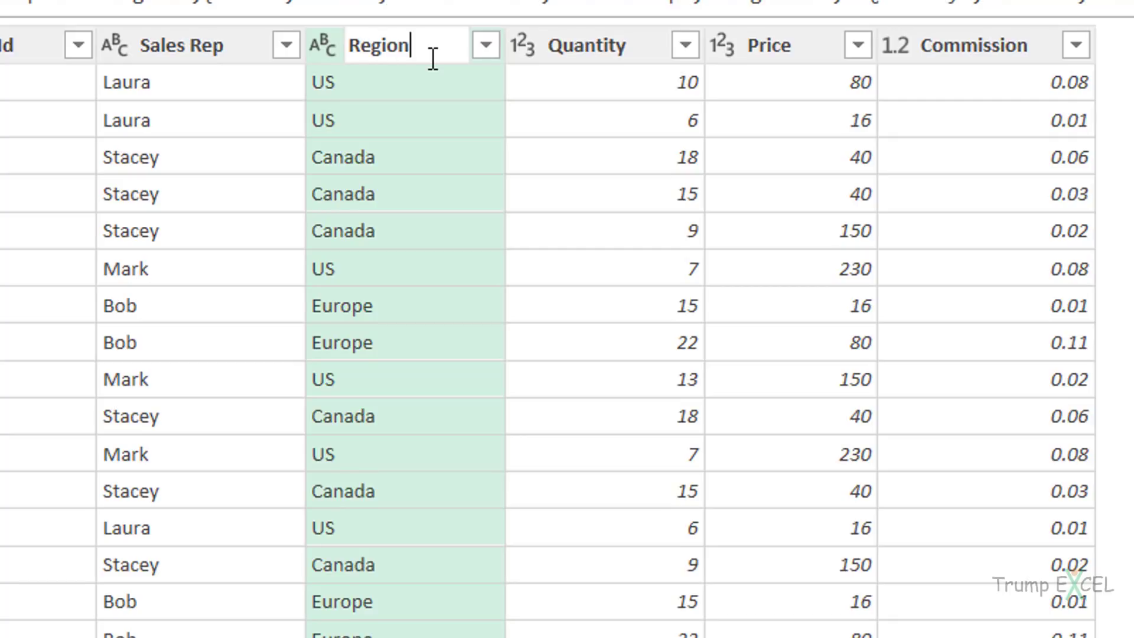
pyautogui.click(466, 79)
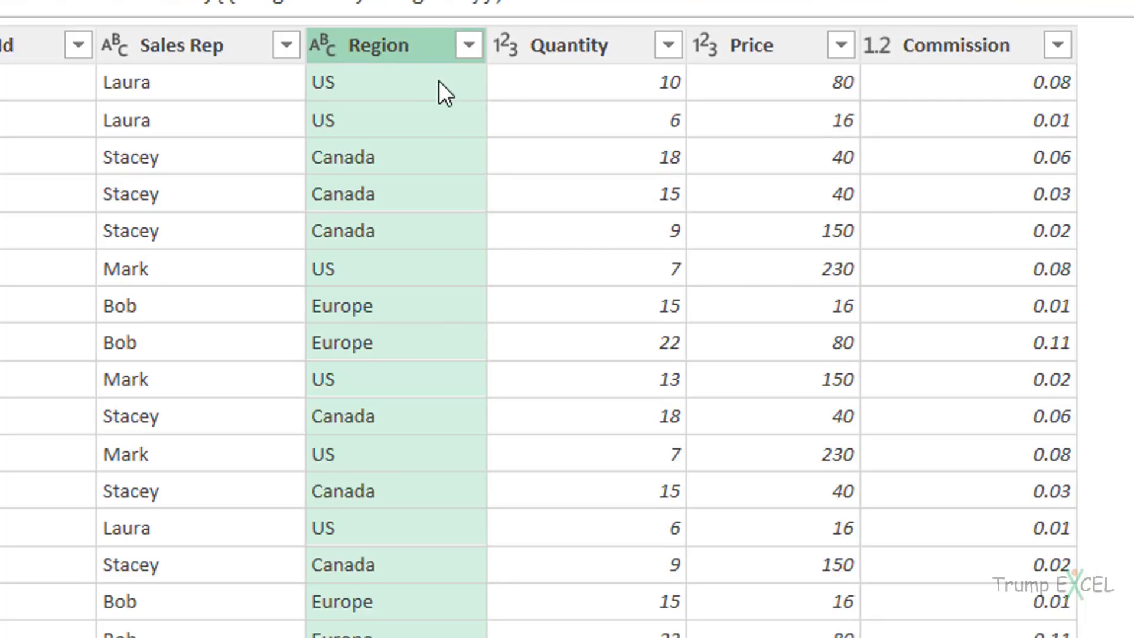
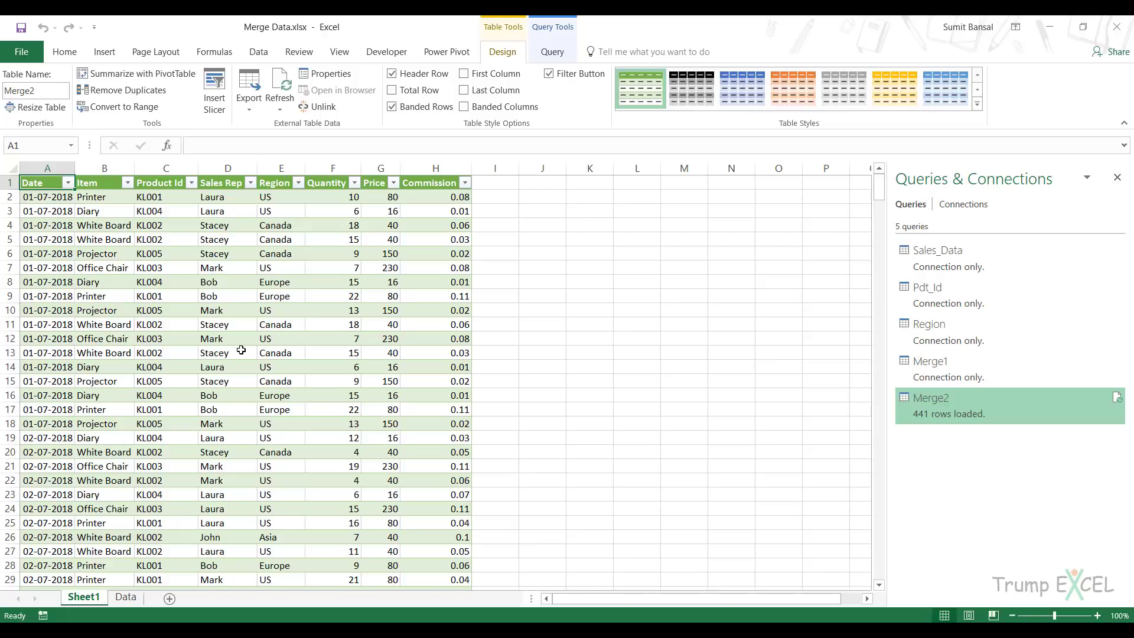
pyautogui.click(220, 272)
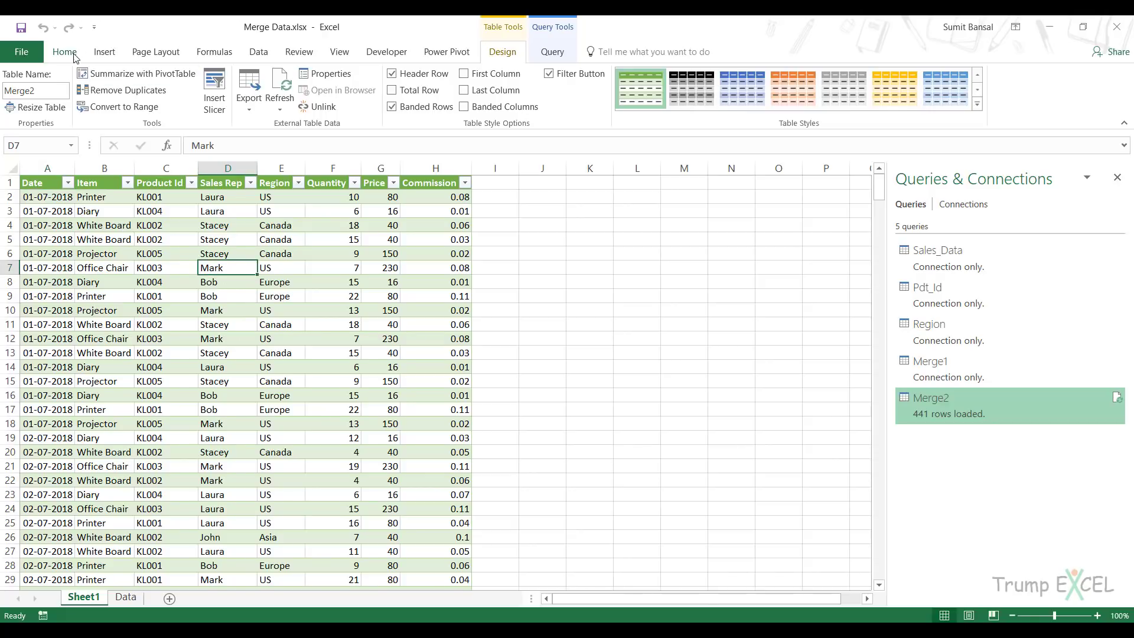
pyautogui.click(105, 52)
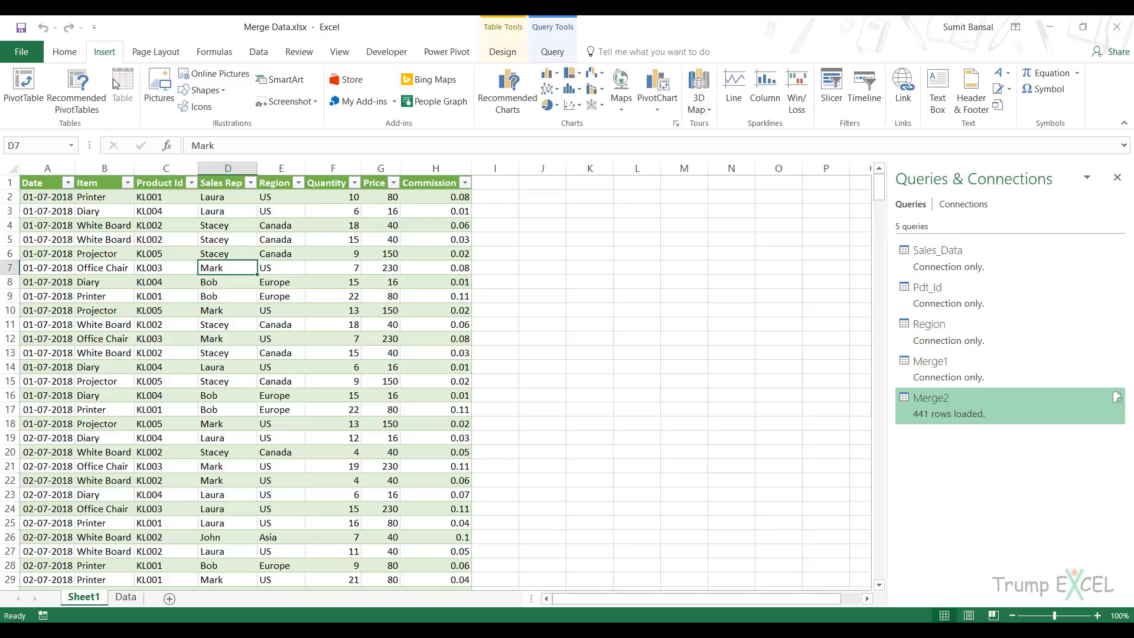
# Create a PivotTable from the merged table on a new worksheet and close the Queries & Connections pane.
pyautogui.click(36, 89)
pyautogui.click(637, 367)
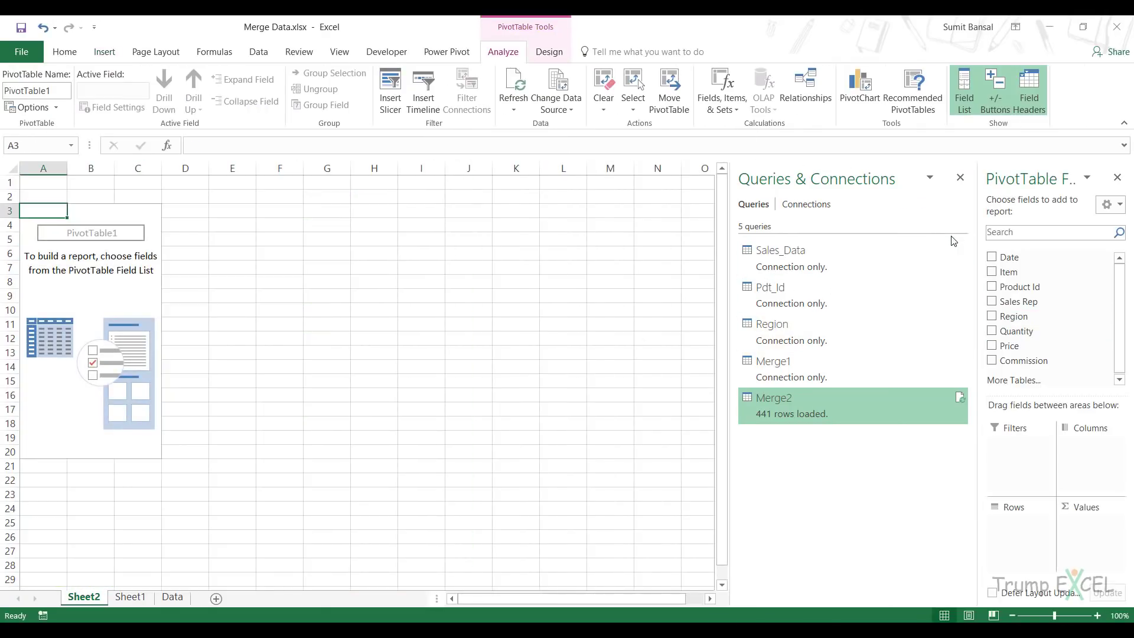
pyautogui.click(961, 186)
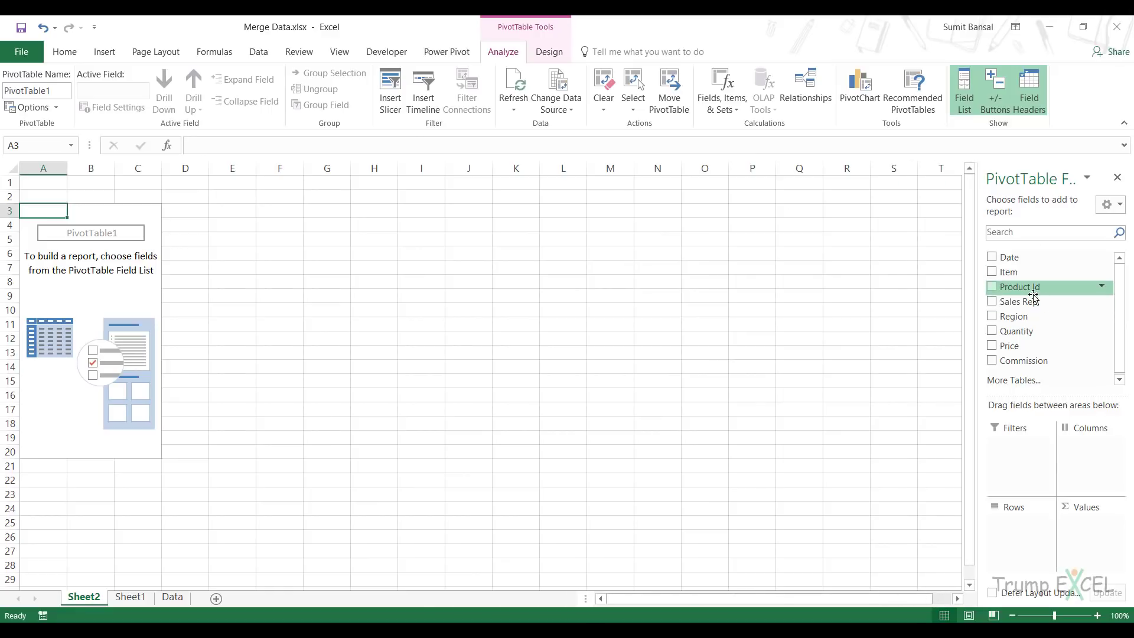
# Summarize Quantity by Product Id in the PivotTable and compare it with the source tables on the Data sheet.
pyautogui.moveTo(1026, 293); pyautogui.dragTo(1019, 547)
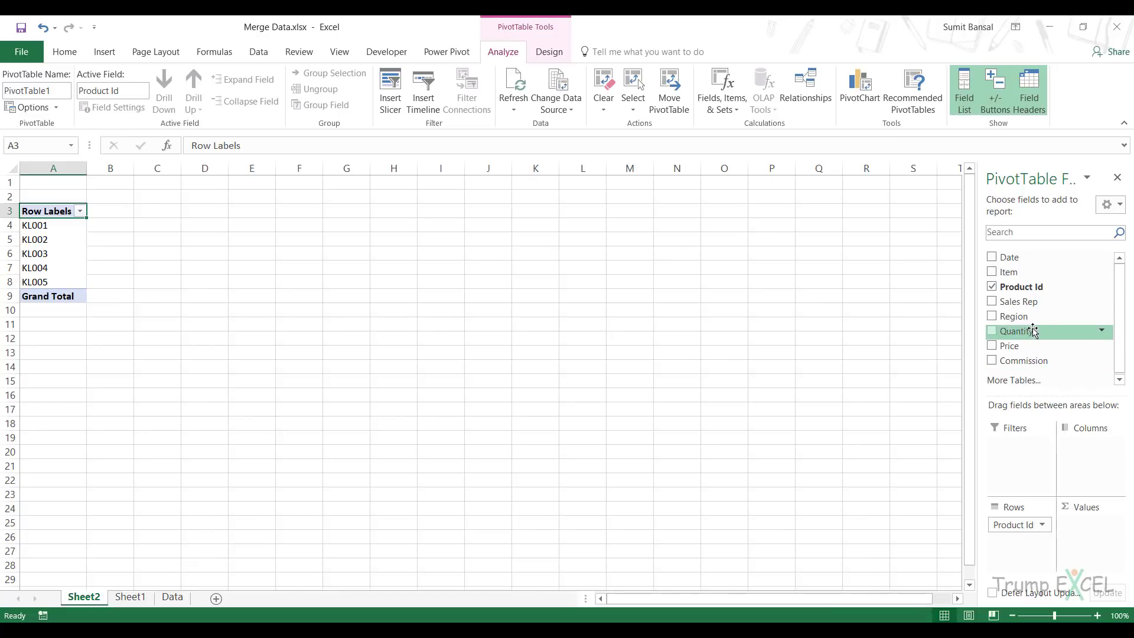
pyautogui.moveTo(1034, 331); pyautogui.dragTo(1094, 540)
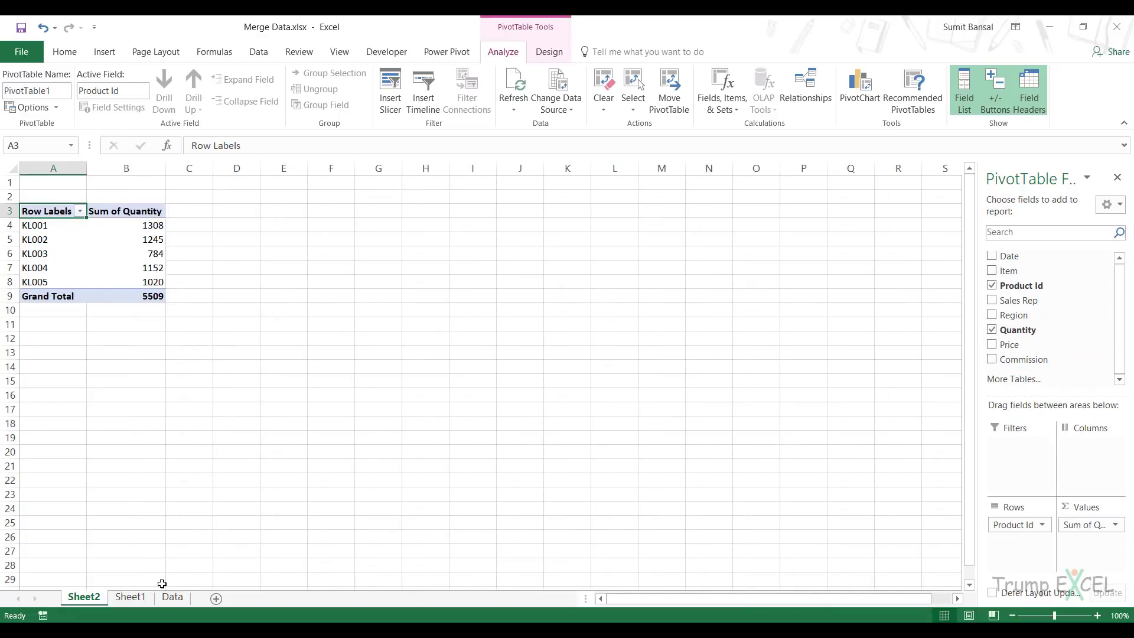
pyautogui.click(129, 596)
pyautogui.click(171, 596)
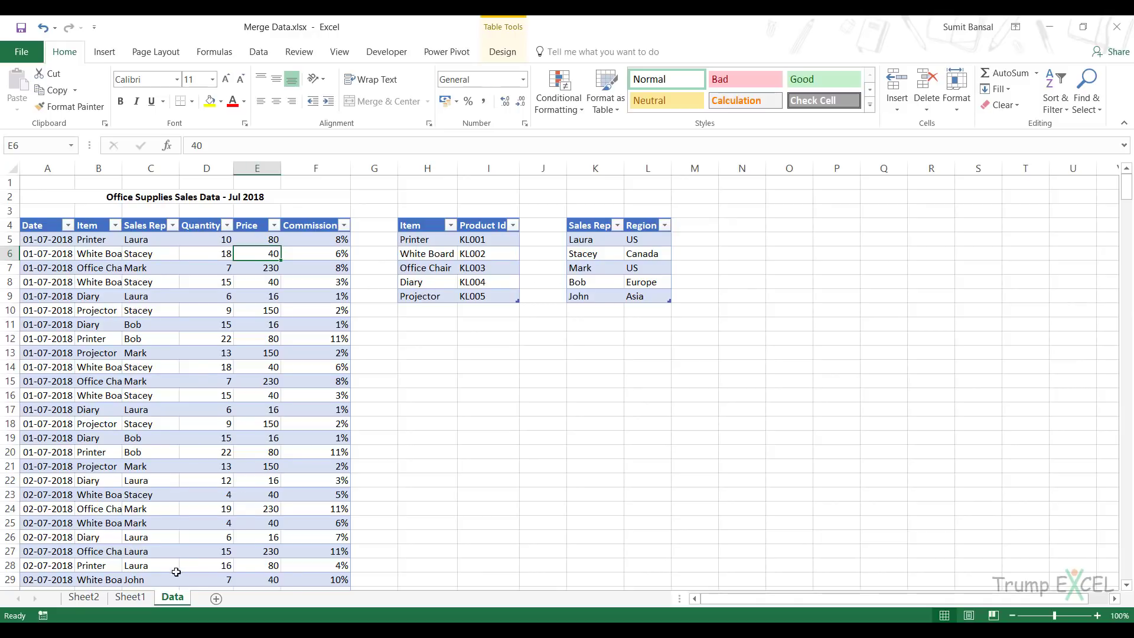
pyautogui.click(84, 598)
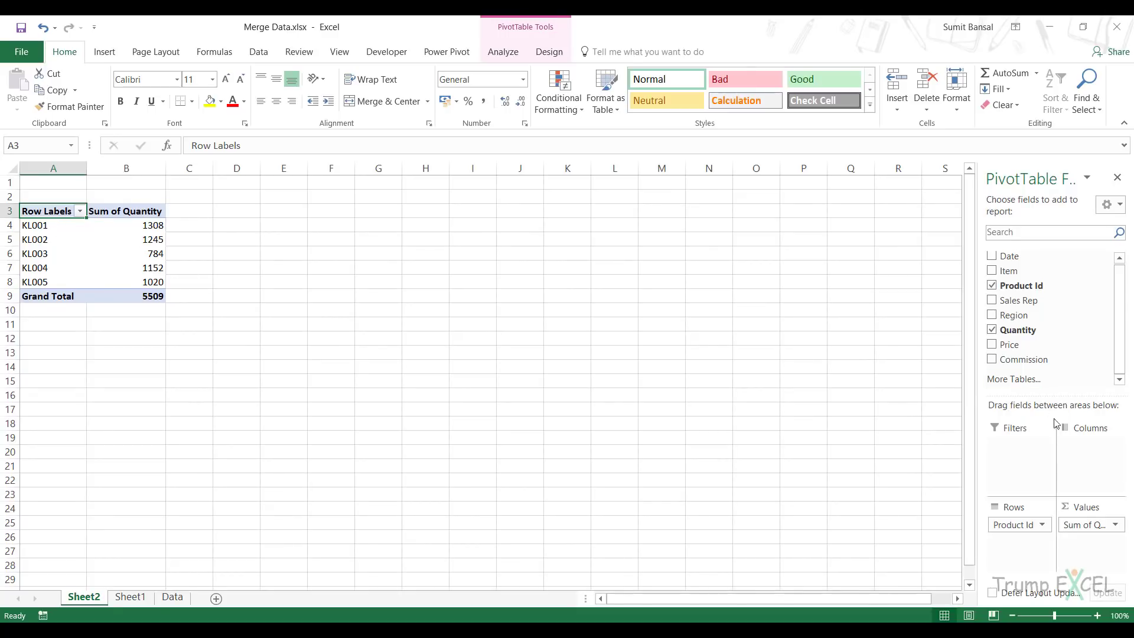
# Clear Product Id and Quantity from the PivotTable and rebuild it with Region and Item as rows and the sum of Quantity as values.
pyautogui.moveTo(1042, 300); pyautogui.dragTo(1071, 362)
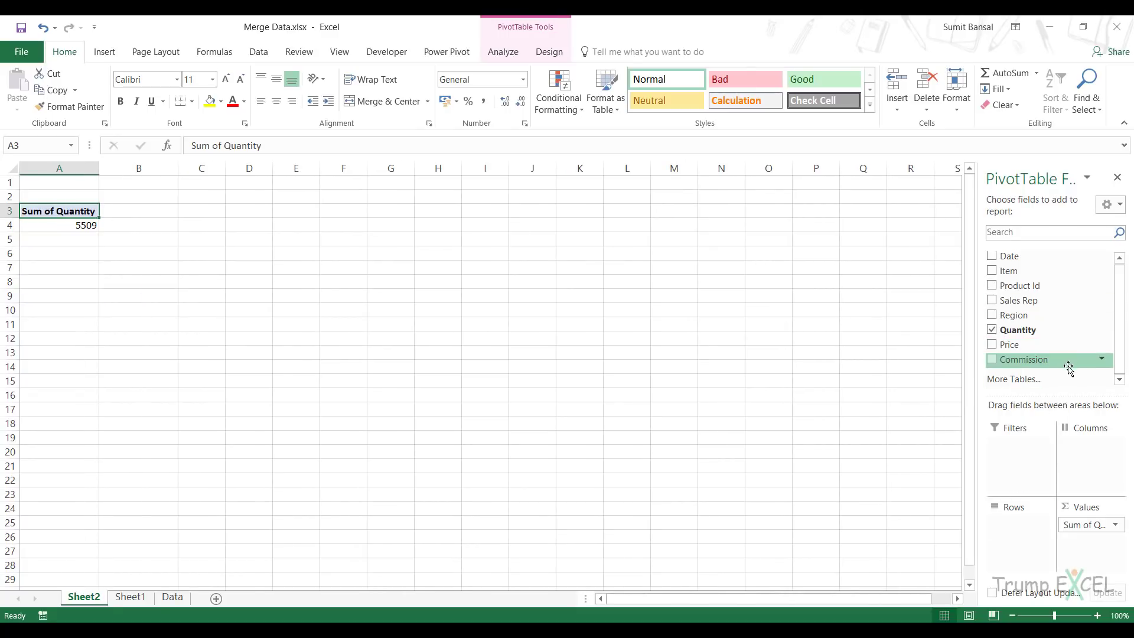
pyautogui.click(1017, 330)
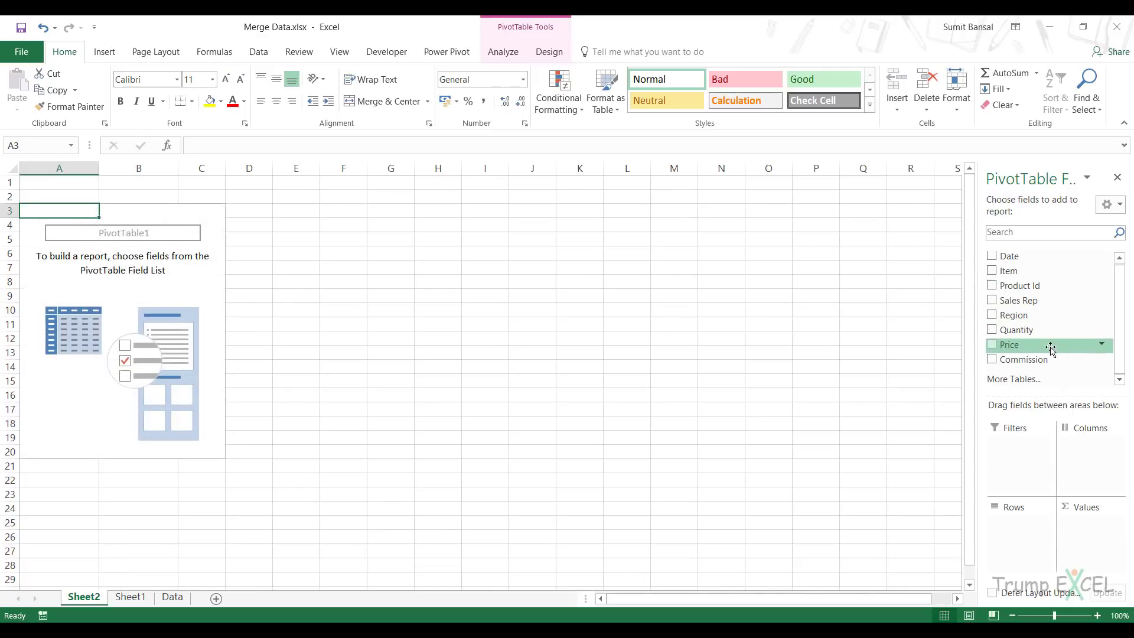
pyautogui.moveTo(1017, 319); pyautogui.dragTo(1007, 531)
pyautogui.moveTo(1007, 333); pyautogui.dragTo(1099, 538)
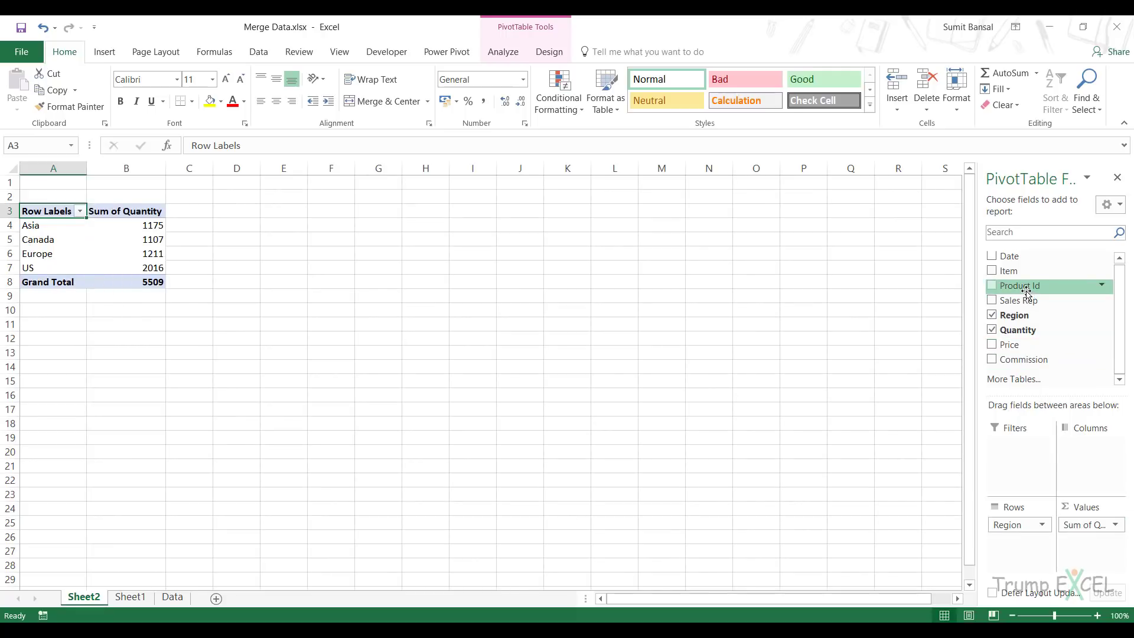
pyautogui.moveTo(1019, 271); pyautogui.dragTo(1024, 555)
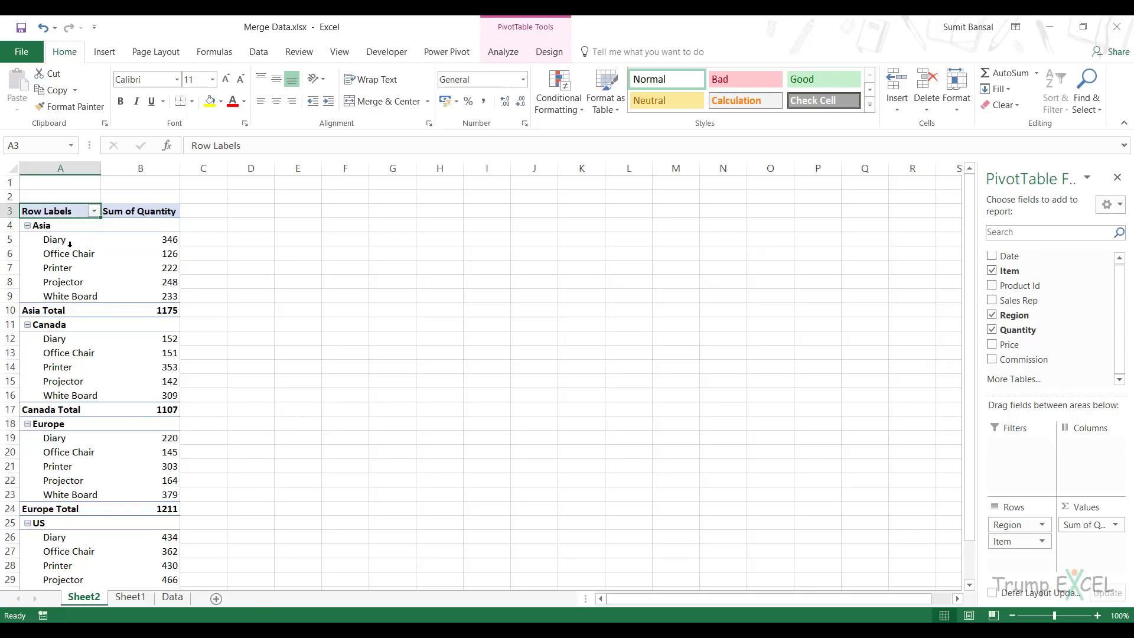